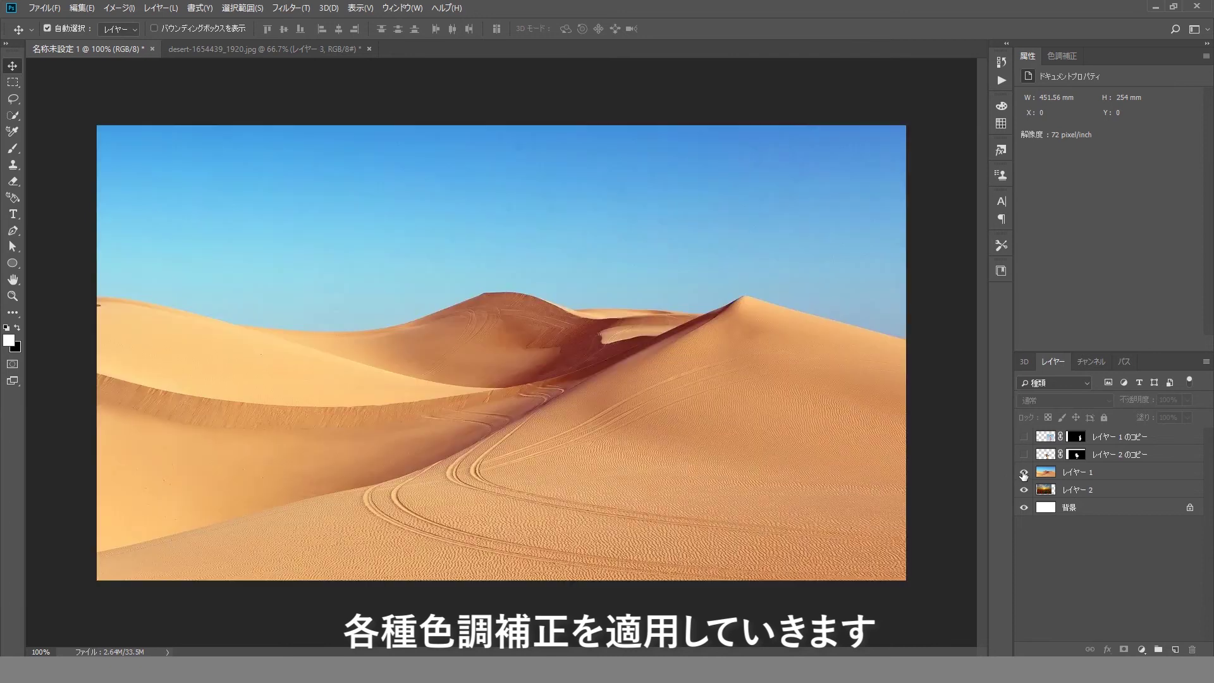
# Show the duck and woman copy layers and drag both figures to the left side of the dunes
pyautogui.moveTo(1024, 436); pyautogui.dragTo(1028, 473)
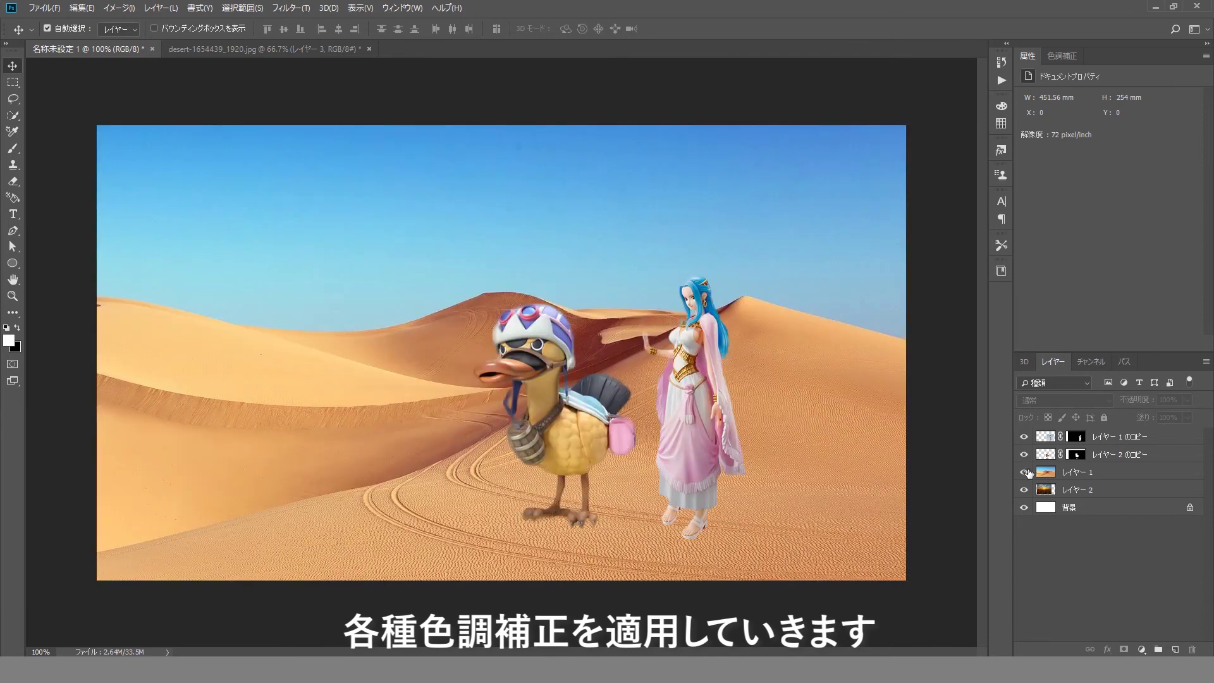
pyautogui.moveTo(554, 397); pyautogui.dragTo(291, 406)
pyautogui.moveTo(693, 404)
pyautogui.mouseDown()
pyautogui.moveTo(405, 418)
pyautogui.moveTo(365, 434)
pyautogui.mouseUp()
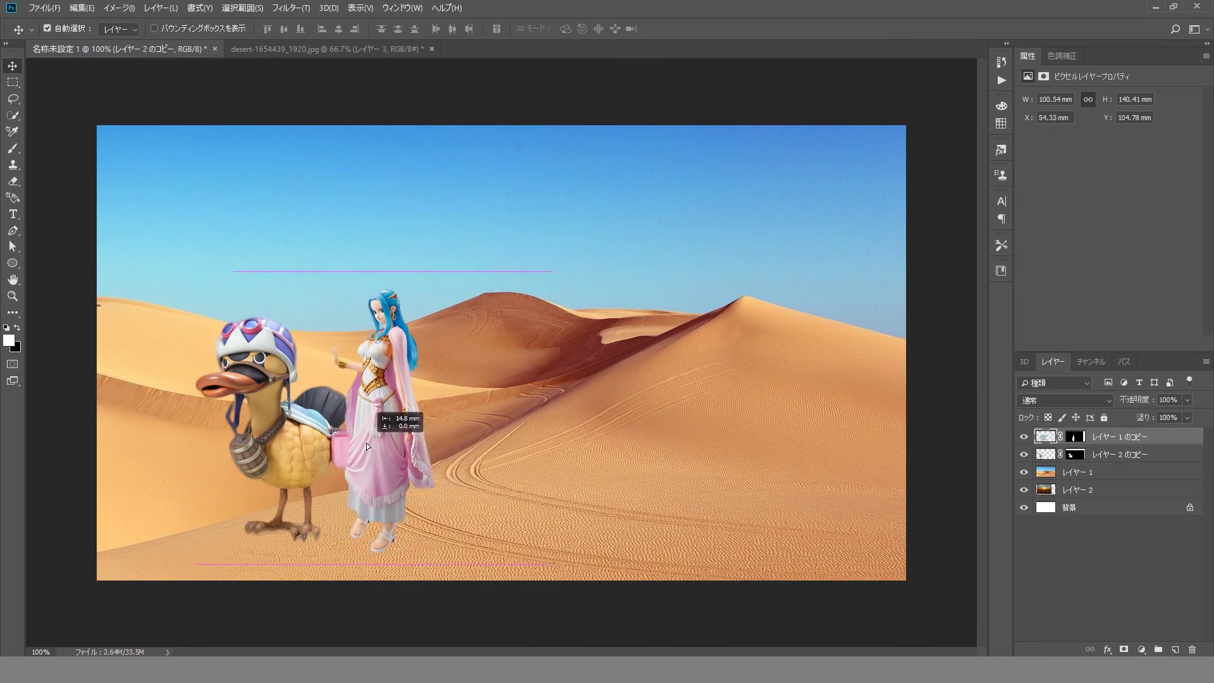
# Mask the woman's hem by tracing a path around her feet on her layer mask
pyautogui.click(1076, 436)
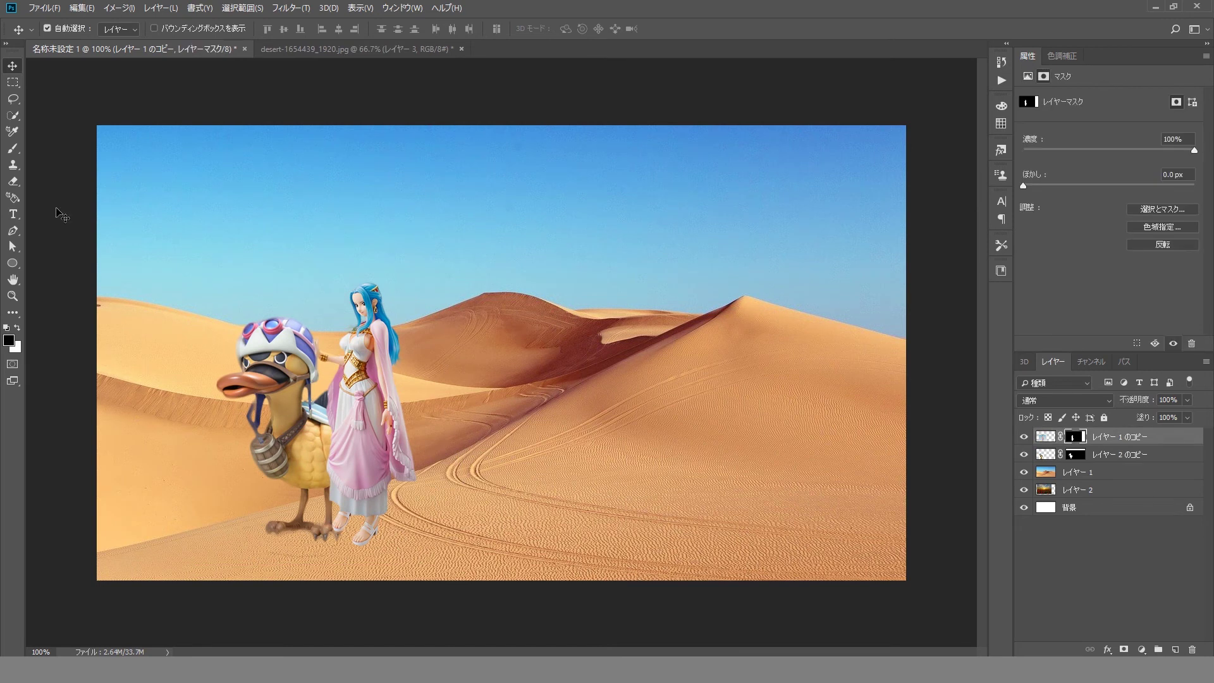
pyautogui.click(1024, 454)
pyautogui.click(13, 148)
pyautogui.click(67, 29)
pyautogui.press('Return')
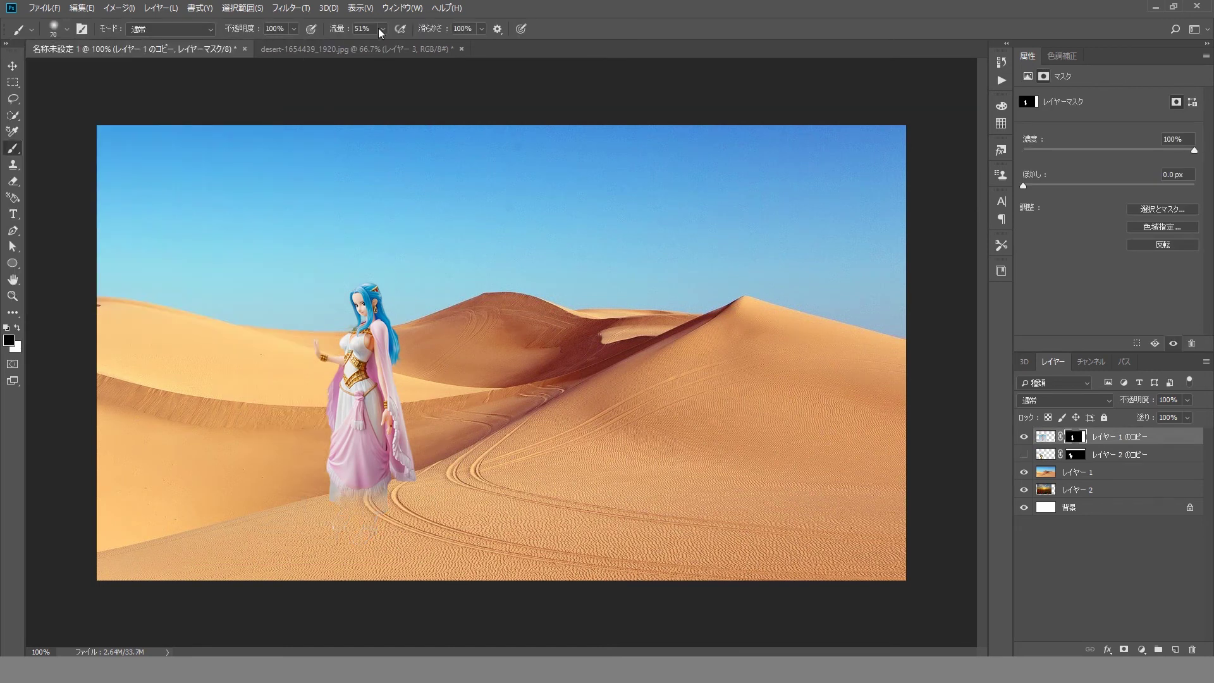
pyautogui.moveTo(359, 509); pyautogui.dragTo(376, 429)
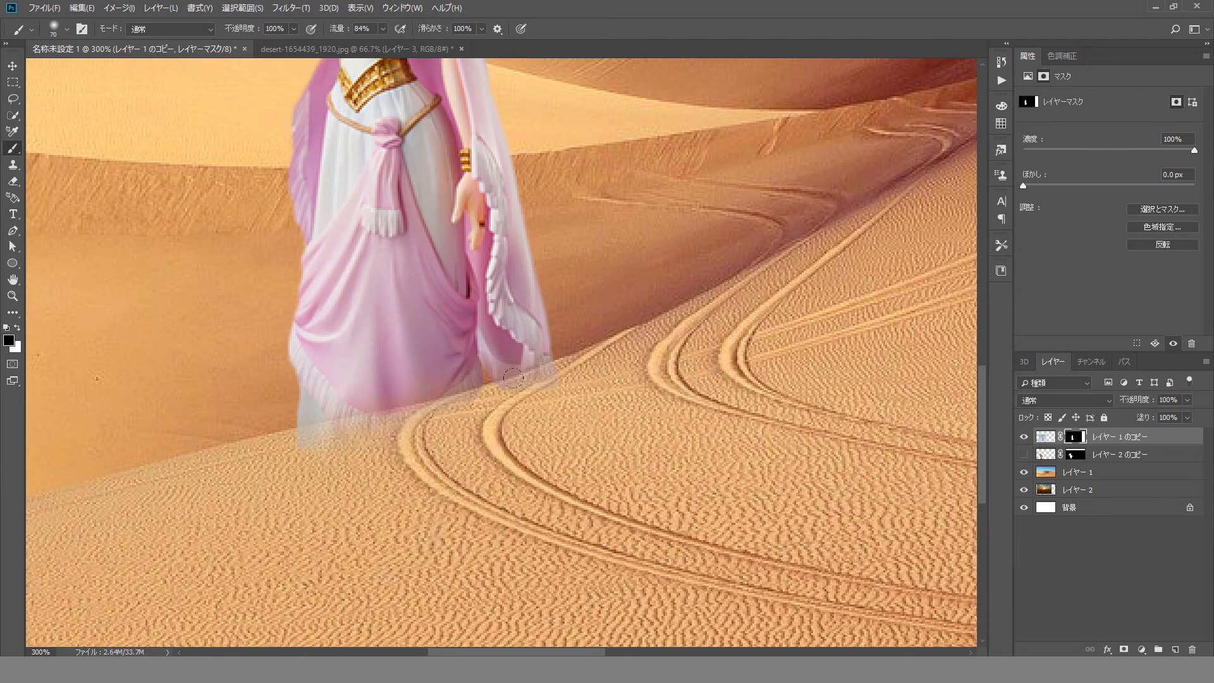
pyautogui.click(13, 99)
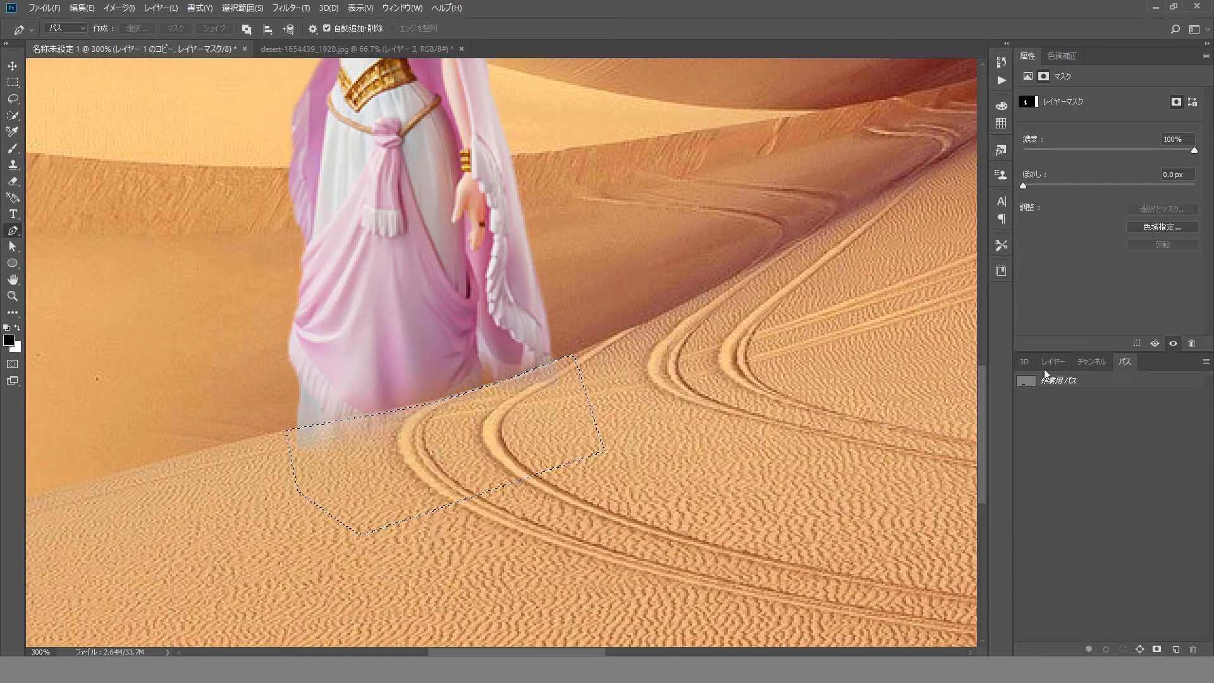
pyautogui.hotkey('ctrl', 'Return')
pyautogui.press('v')
# Trace a path around the duck's feet and mask them out on the duck layer's mask
pyautogui.click(1024, 454)
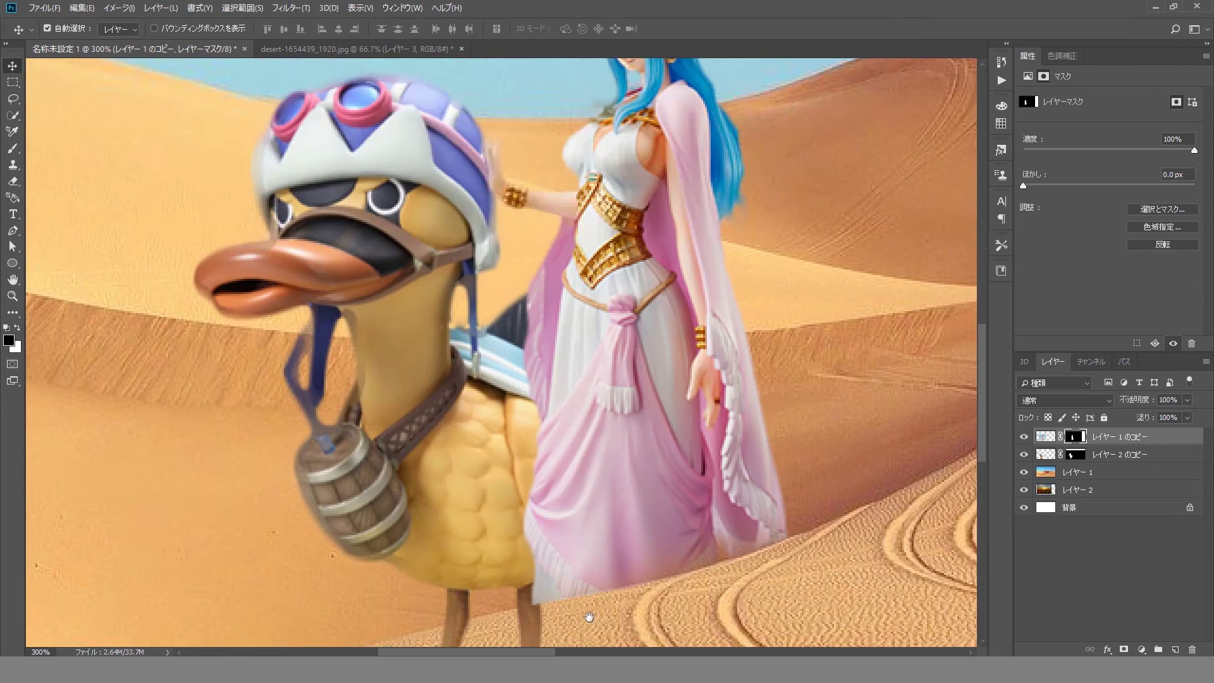
pyautogui.moveTo(542, 470); pyautogui.dragTo(569, 420)
pyautogui.click(13, 230)
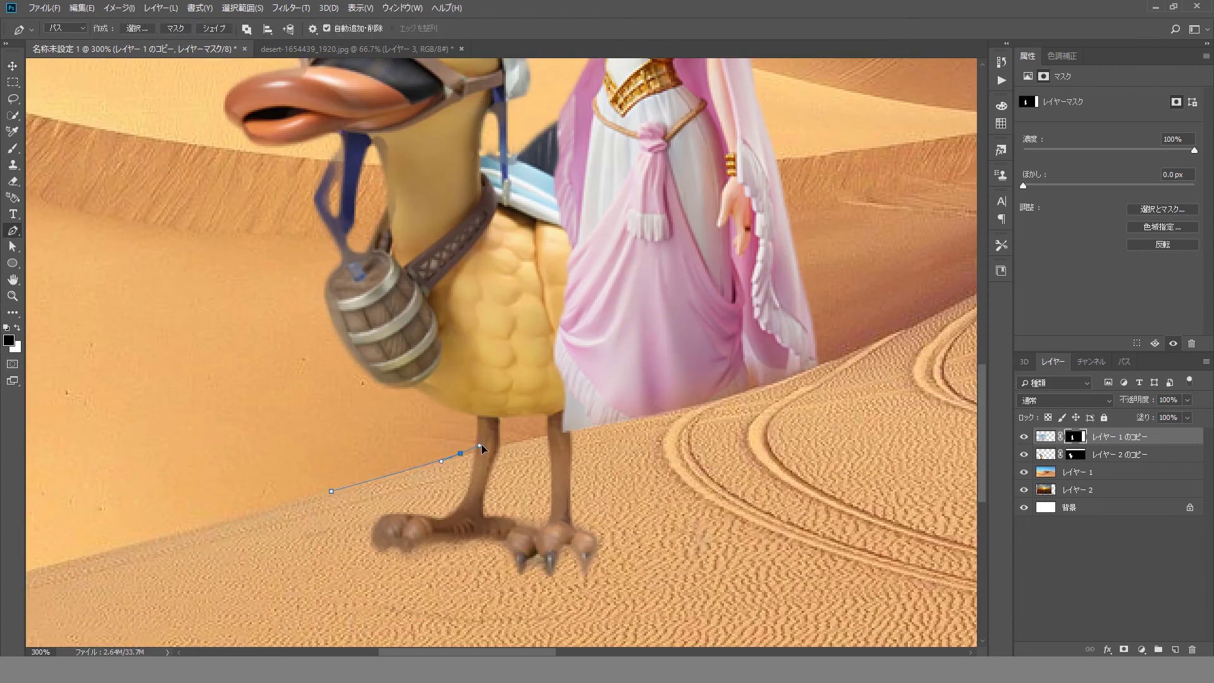
pyautogui.click(1124, 361)
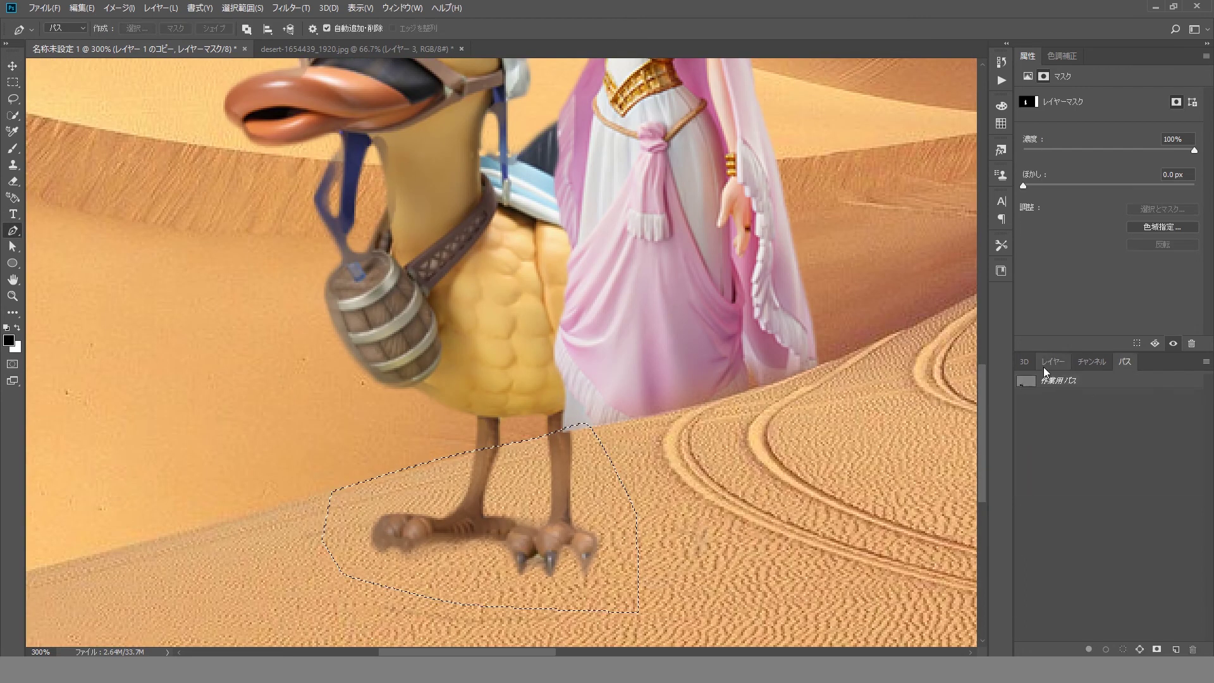
pyautogui.click(1053, 361)
pyautogui.click(1076, 454)
pyautogui.keyDown('ctrl'); pyautogui.keyDown('alt'); pyautogui.click(550, 384); pyautogui.keyUp('alt'); pyautogui.keyUp('ctrl')
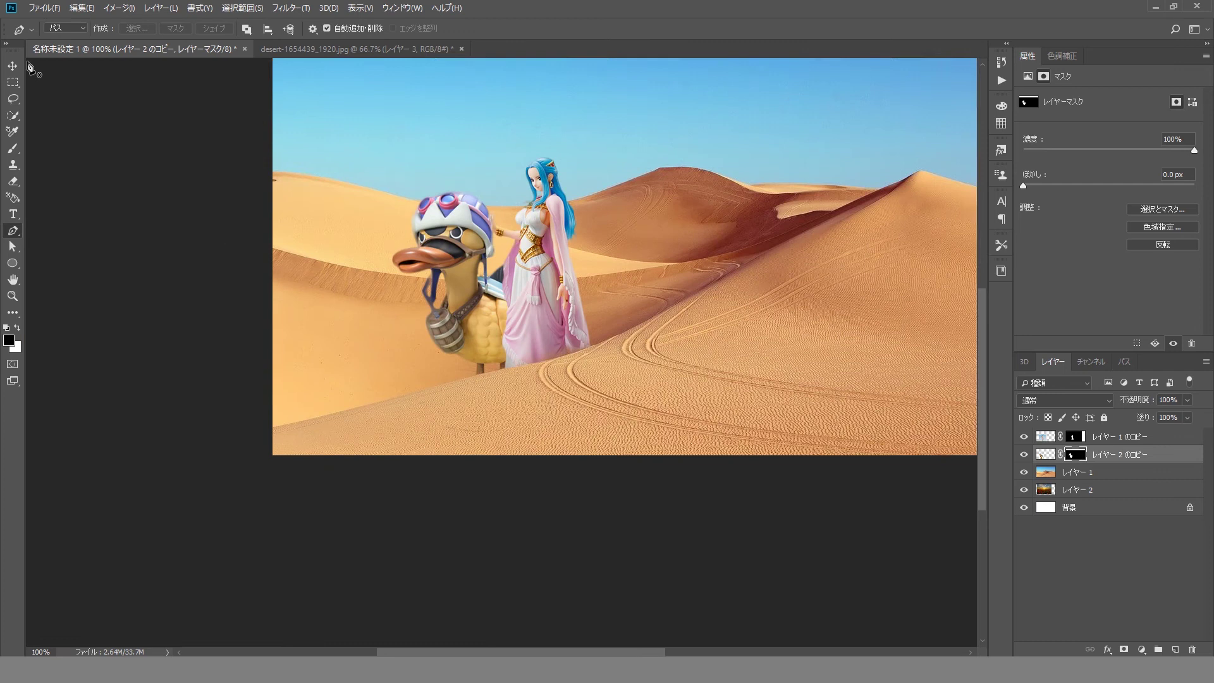
pyautogui.press('v')
pyautogui.click(1119, 436)
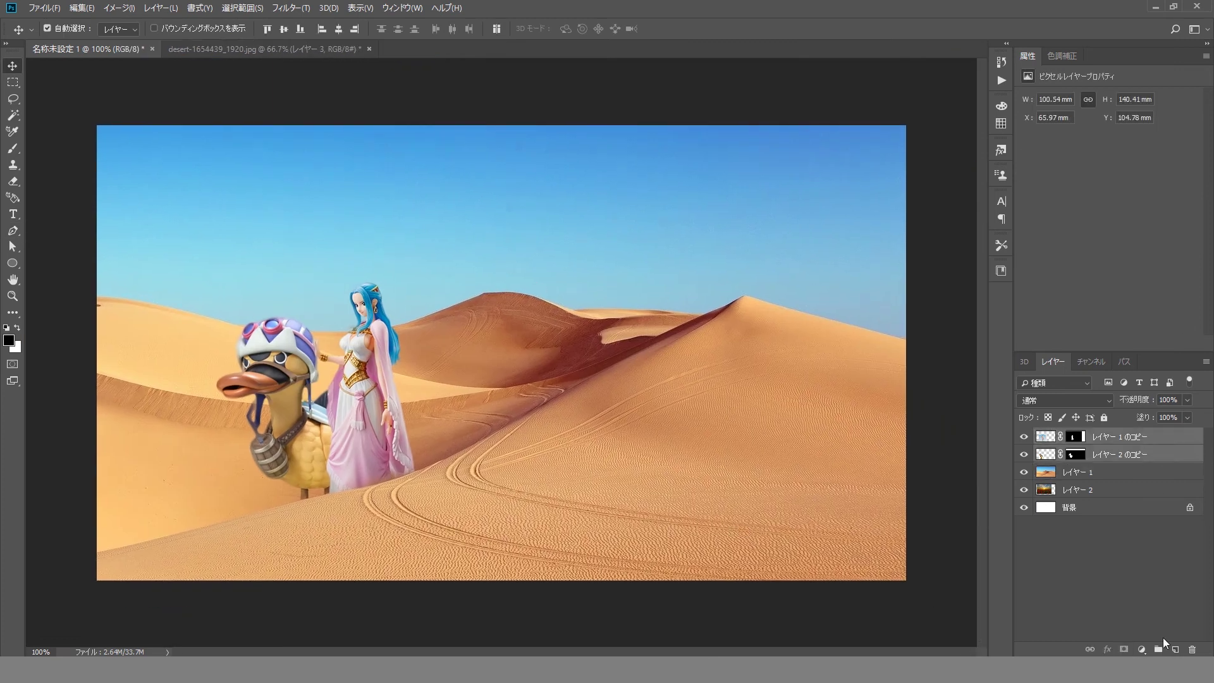
# Group the figure layers and add a clipped Hue/Saturation adjustment shifting hue and raising lightness slightly
pyautogui.click(1158, 649)
pyautogui.click(1141, 650)
pyautogui.click(1119, 511)
pyautogui.hotkey('ctrl', 'alt', 'g')
pyautogui.moveTo(1094, 201); pyautogui.dragTo(1111, 201)
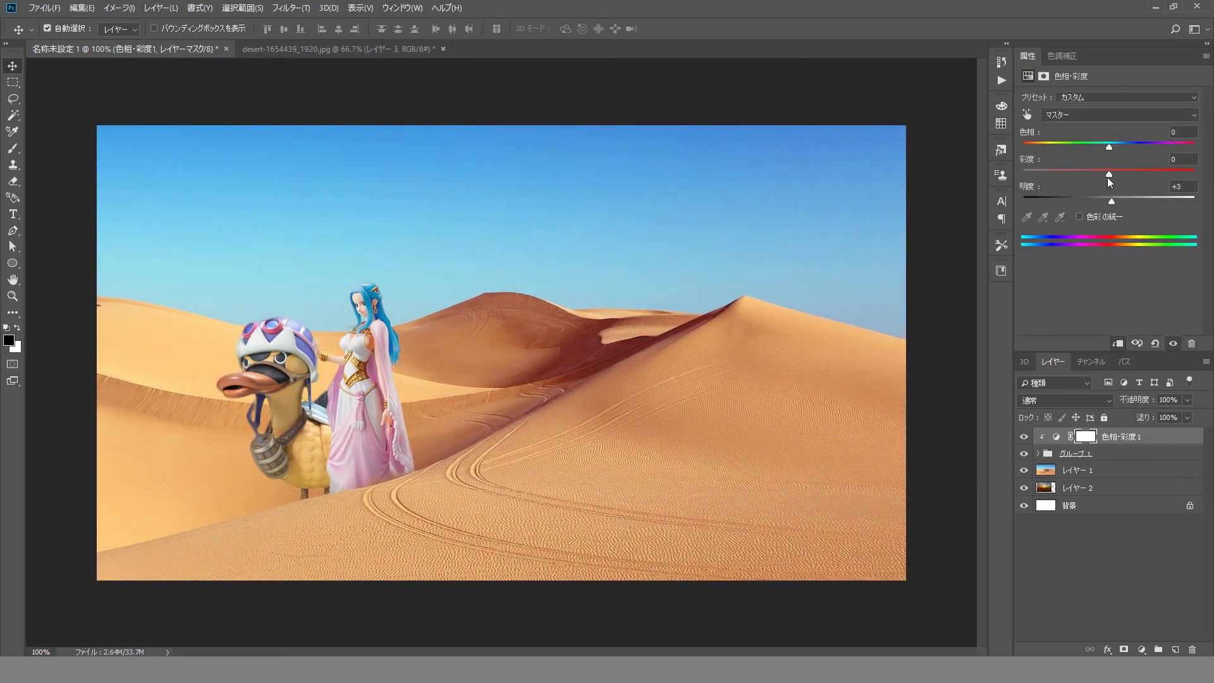
pyautogui.moveTo(1109, 147); pyautogui.dragTo(1157, 171)
# Add a Curves adjustment that darkens the figures' lower tones
pyautogui.click(1142, 649)
pyautogui.click(1075, 442)
pyautogui.moveTo(1101, 219); pyautogui.dragTo(1104, 251)
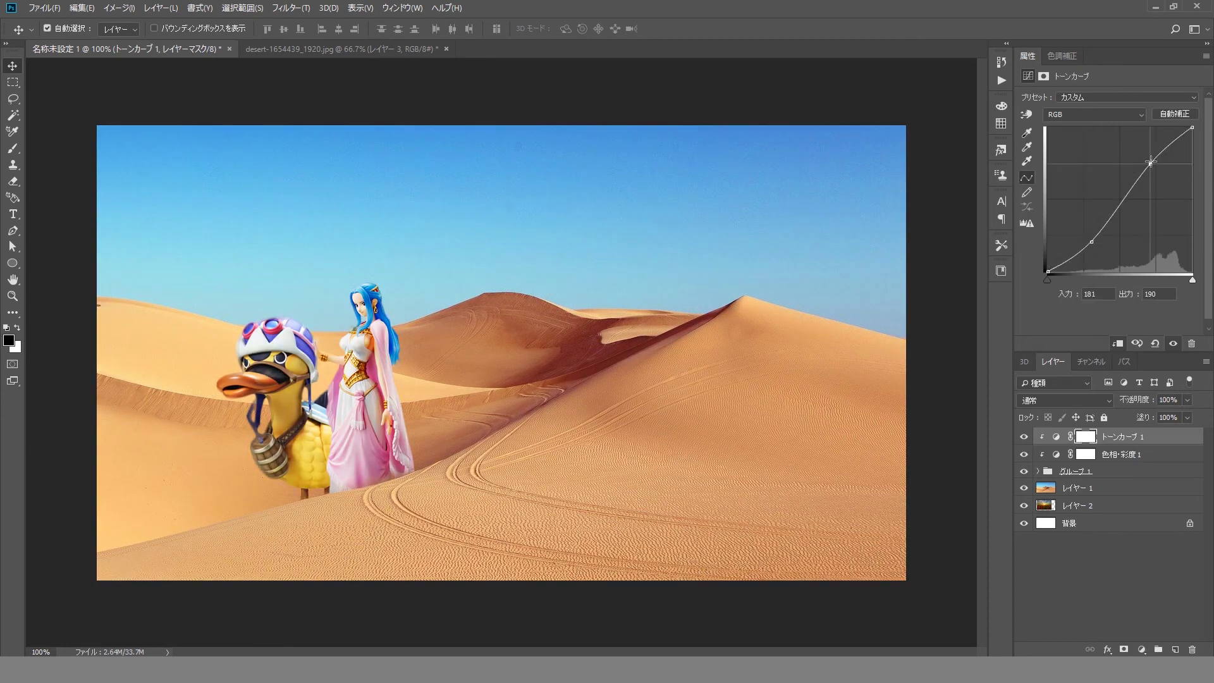
pyautogui.click(1085, 437)
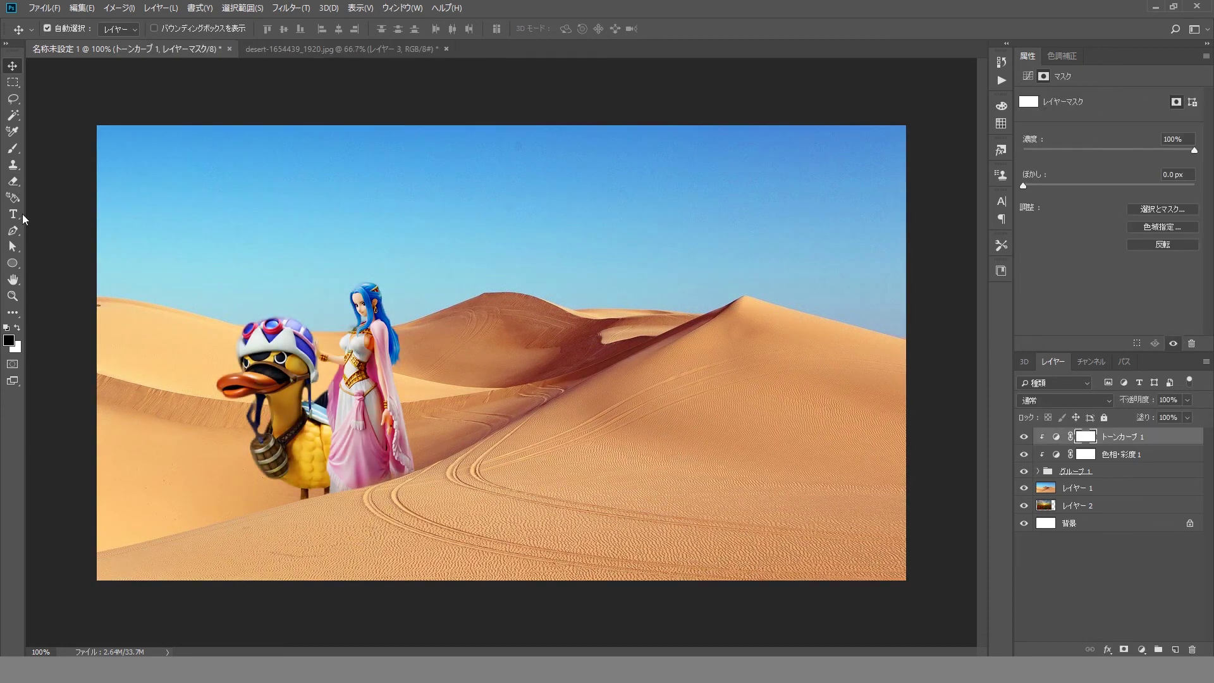
pyautogui.press('b')
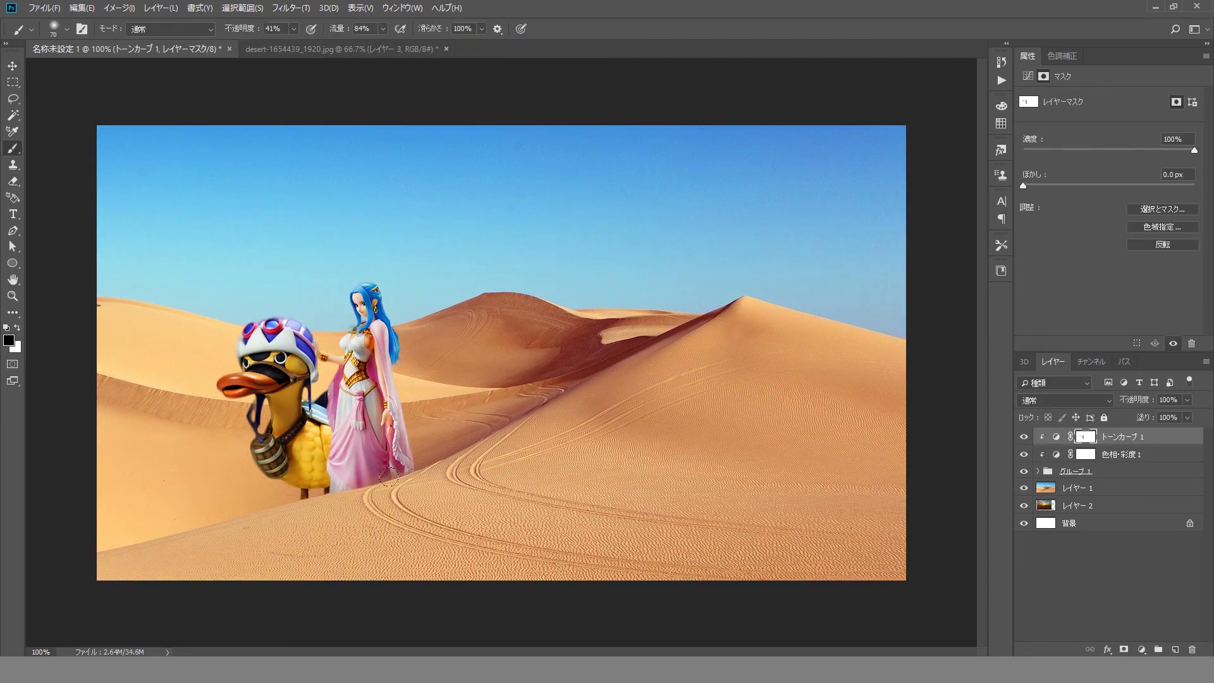
# Add a Levels adjustment lowering output white, and paint brightness back on its mask
pyautogui.click(1090, 456)
pyautogui.click(1141, 650)
pyautogui.click(1157, 486)
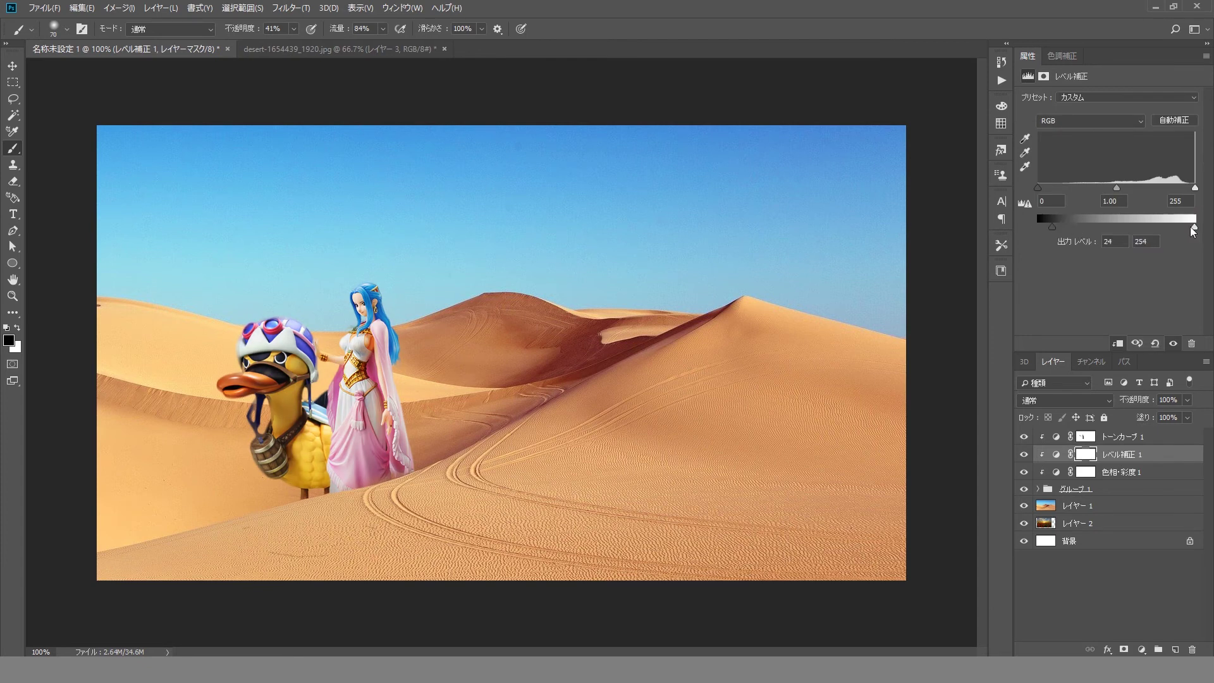
pyautogui.moveTo(1196, 227); pyautogui.dragTo(1148, 229)
pyautogui.moveTo(354, 297); pyautogui.dragTo(342, 480)
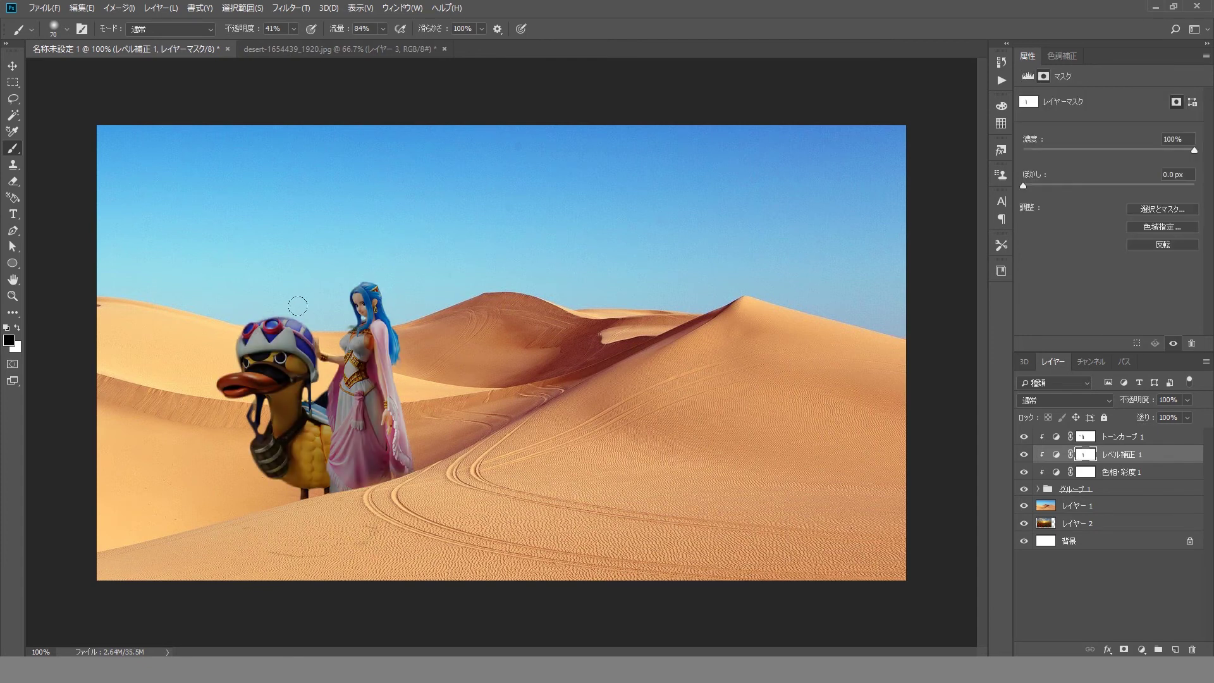
# Dodge highlights onto the woman and duck copy layers inside Group 1
pyautogui.click(12, 311)
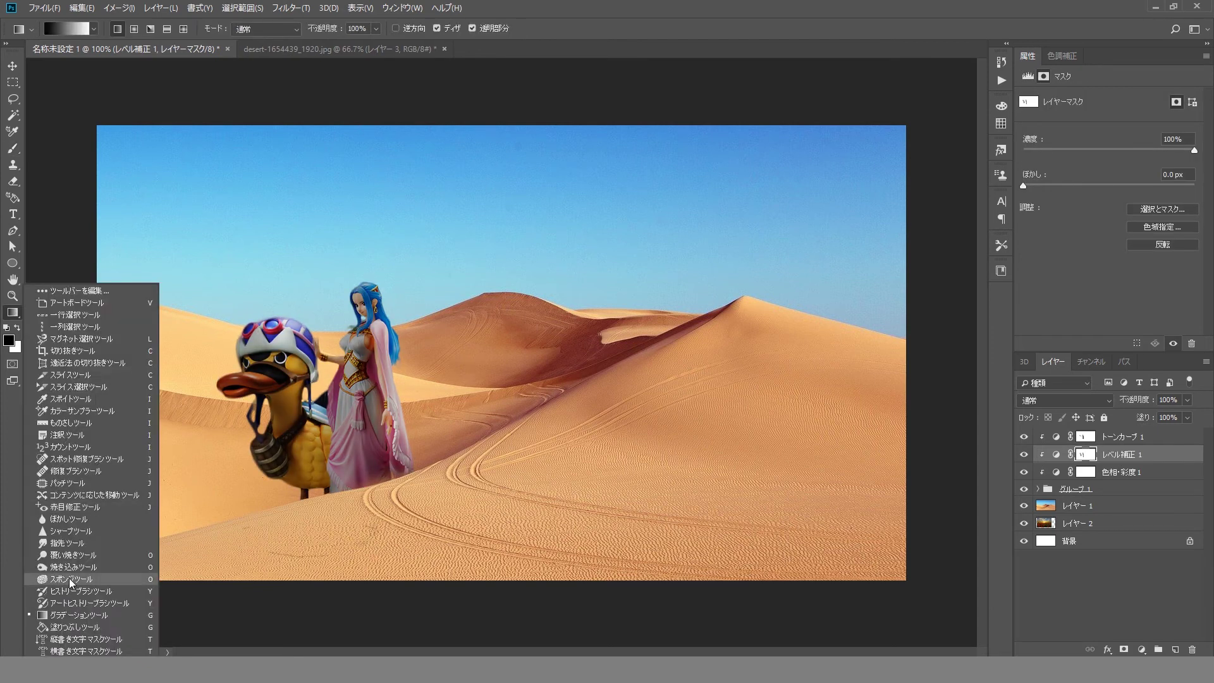
pyautogui.click(63, 581)
pyautogui.click(1038, 488)
pyautogui.click(1125, 505)
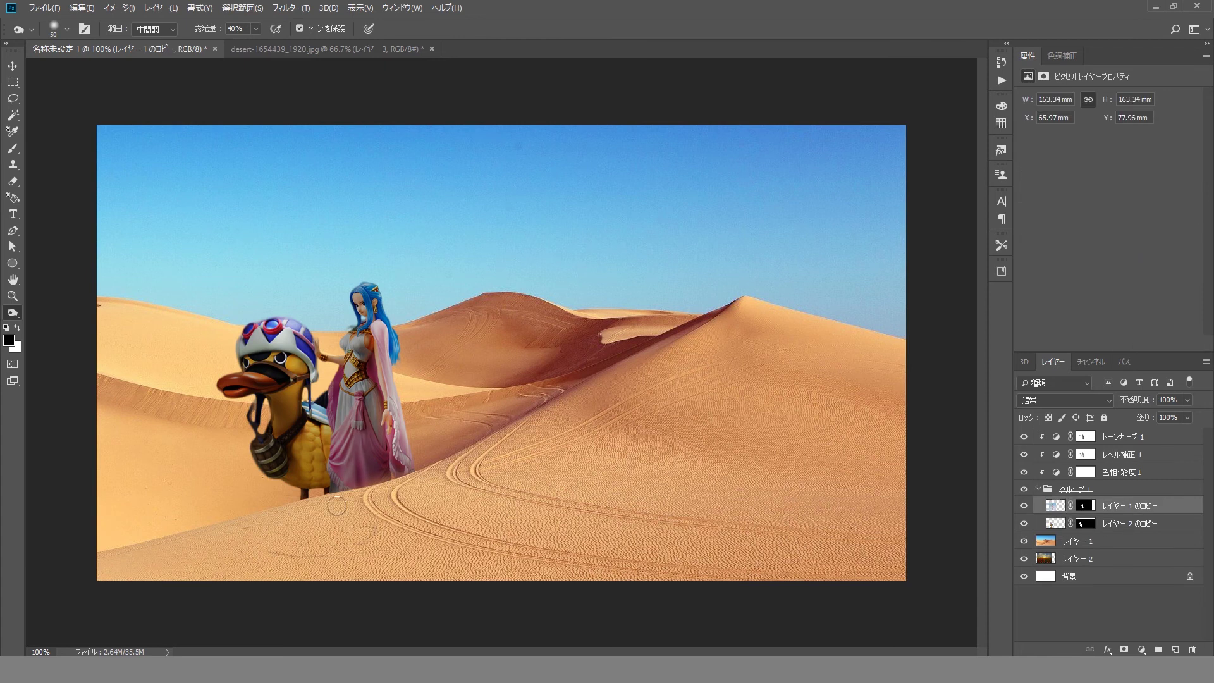
pyautogui.hotkey('alt', '[')
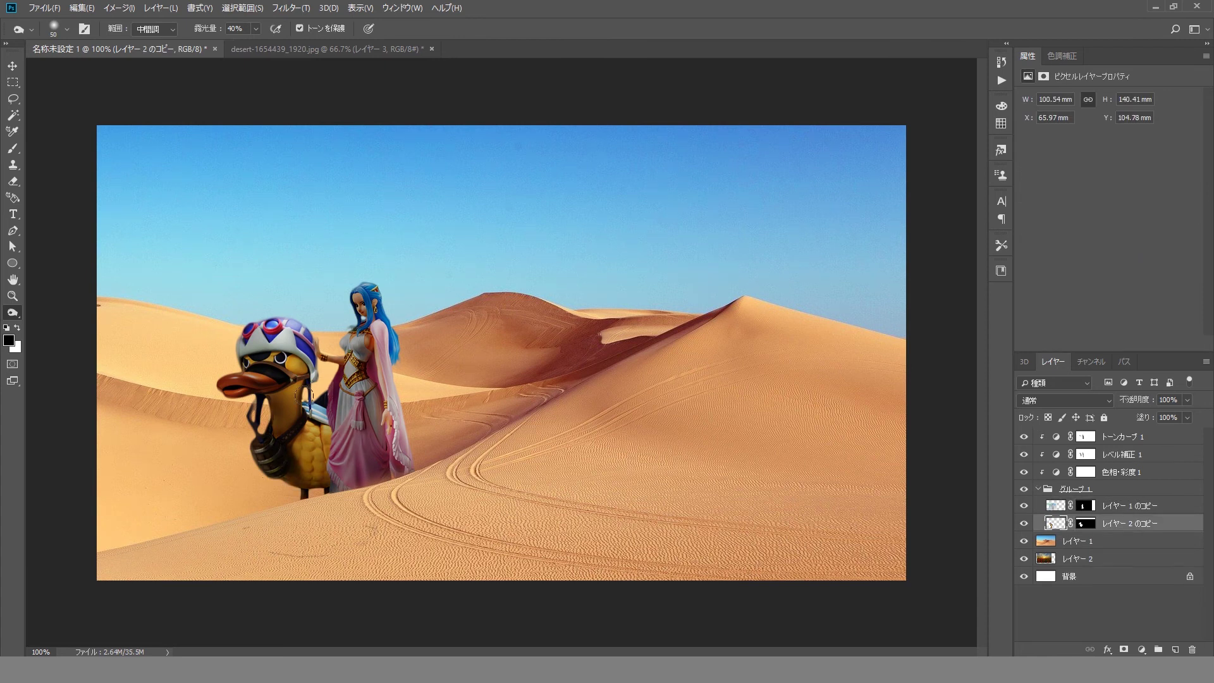
# Burn deeper shadows into the duck and woman figure layers
pyautogui.click(12, 311)
pyautogui.click(63, 598)
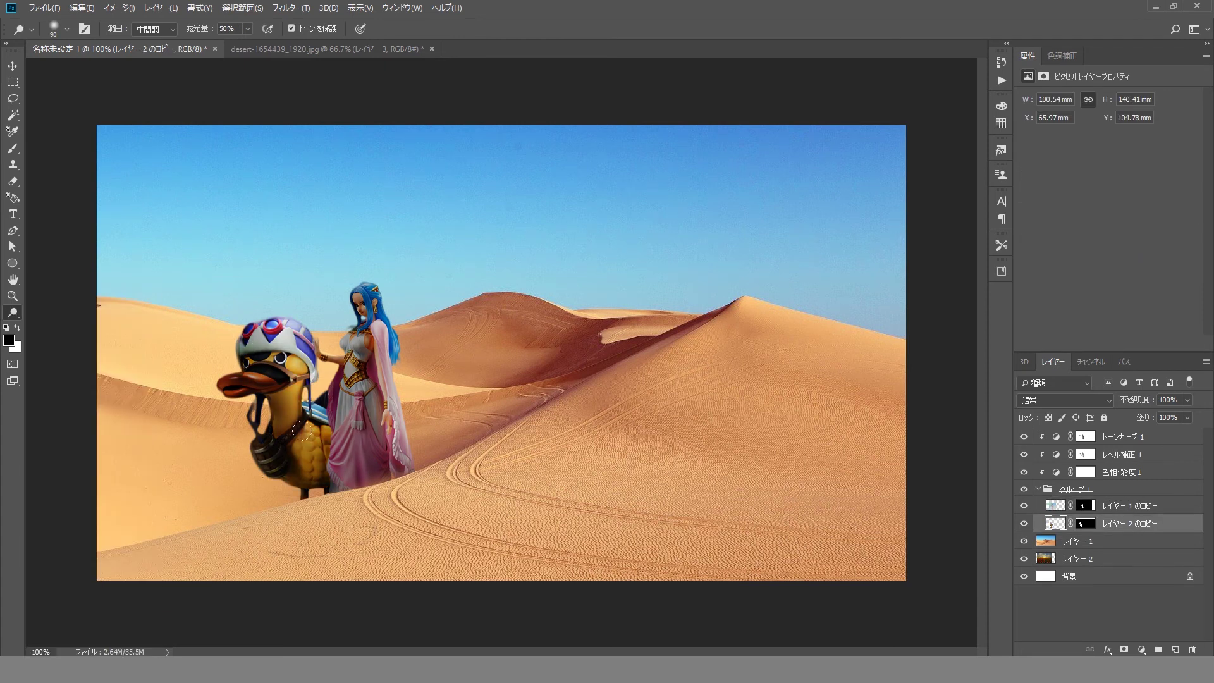
pyautogui.hotkey('alt', ']')
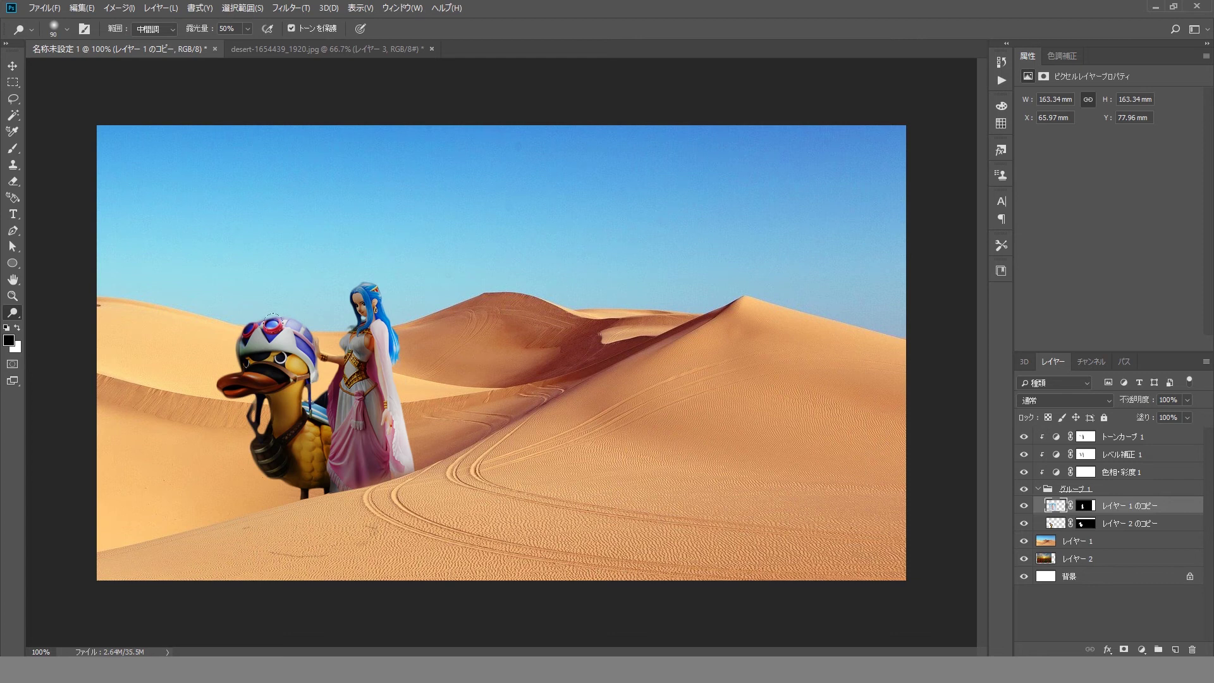
pyautogui.press('v')
pyautogui.hotkey('alt', '.')
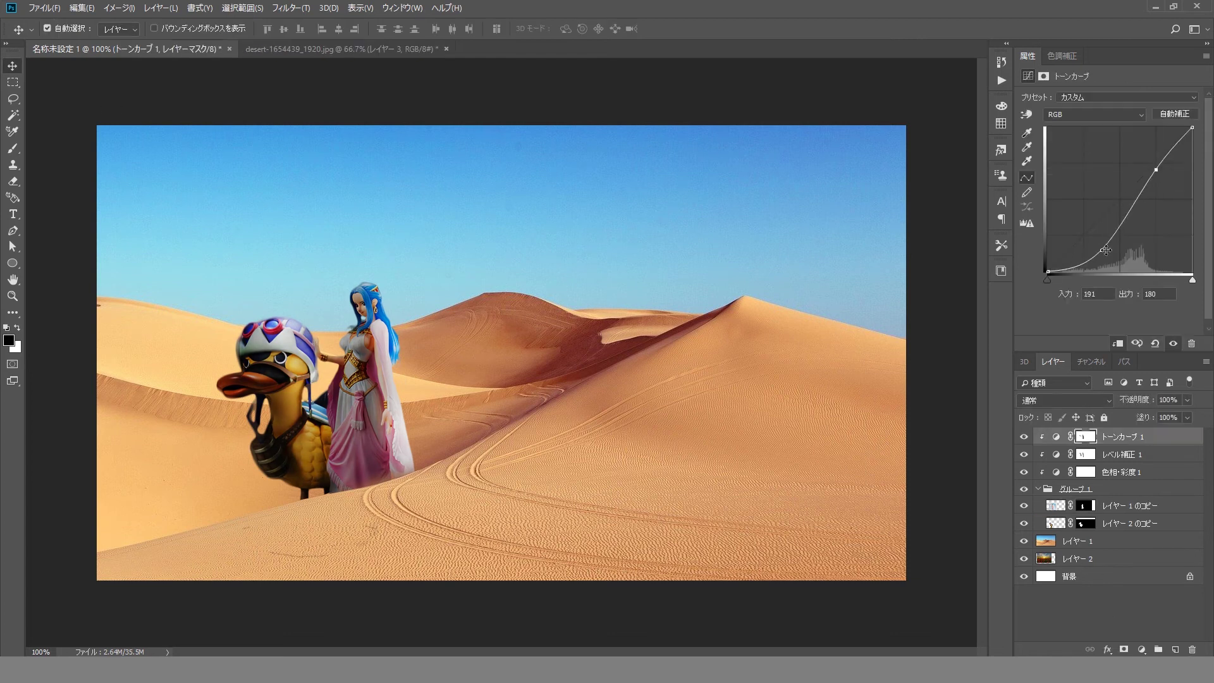
# Darken the figures' curve slightly and move the poppy-field sunset layer to the top of the stack
pyautogui.moveTo(1106, 250); pyautogui.dragTo(1096, 240)
pyautogui.hotkey('alt', ',')
pyautogui.hotkey('alt', ']')
pyautogui.hotkey('ctrl', ']')
pyautogui.hotkey('alt', '.')
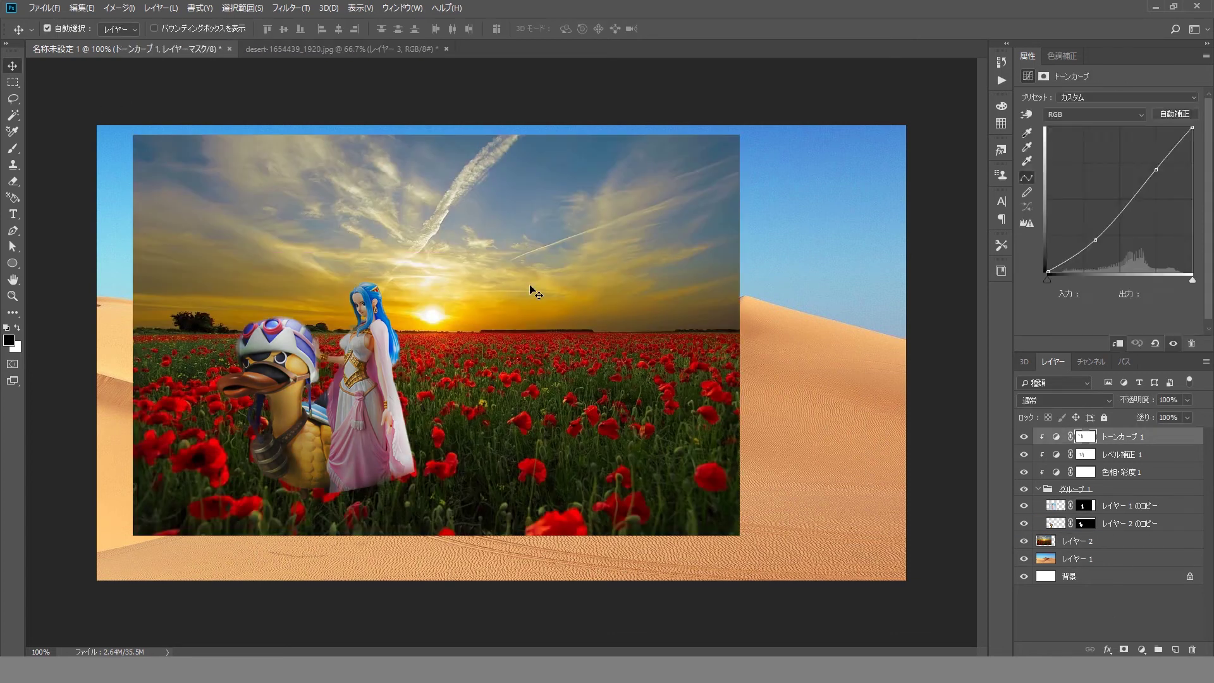
pyautogui.click(1038, 489)
pyautogui.click(149, 154)
pyautogui.hotkey('ctrl', 'shift', ']')
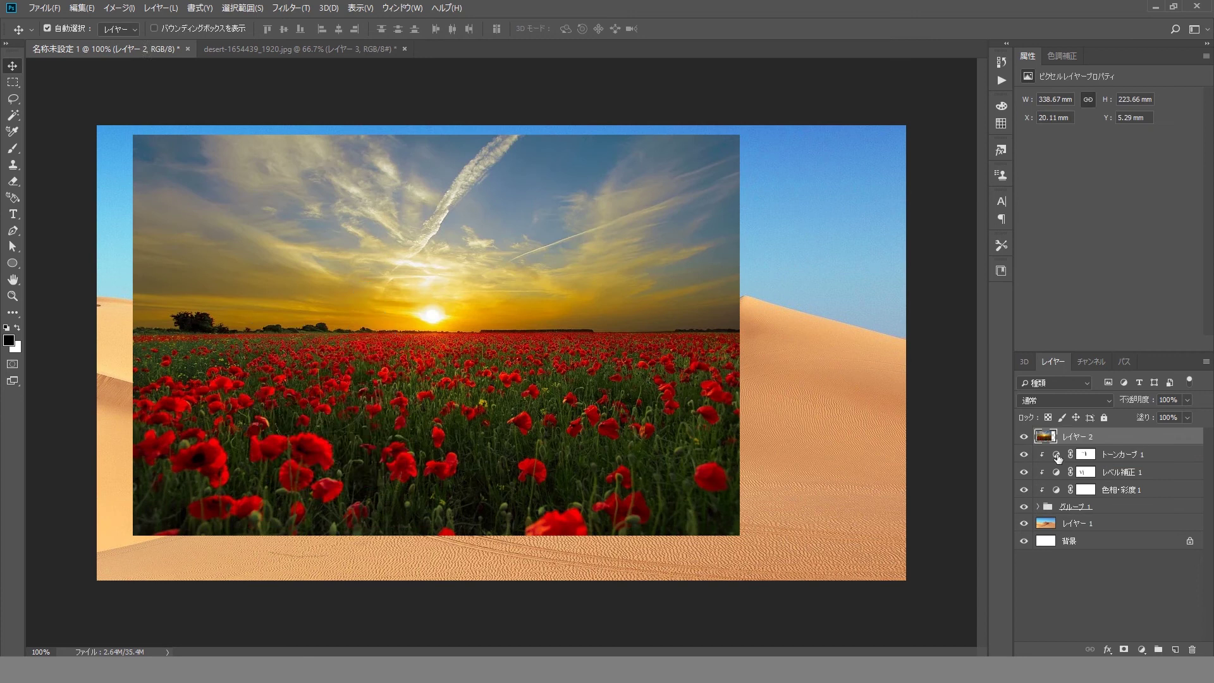
# Move and scale the sunset poppy-field photo up to fill the whole canvas
pyautogui.moveTo(275, 322); pyautogui.dragTo(650, 278)
pyautogui.hotkey('ctrl', '-')
pyautogui.hotkey('ctrl', '-')
pyautogui.hotkey('ctrl', '-')
pyautogui.press('m')
pyautogui.hotkey('ctrl', 'd')
pyautogui.hotkey('ctrl', 't')
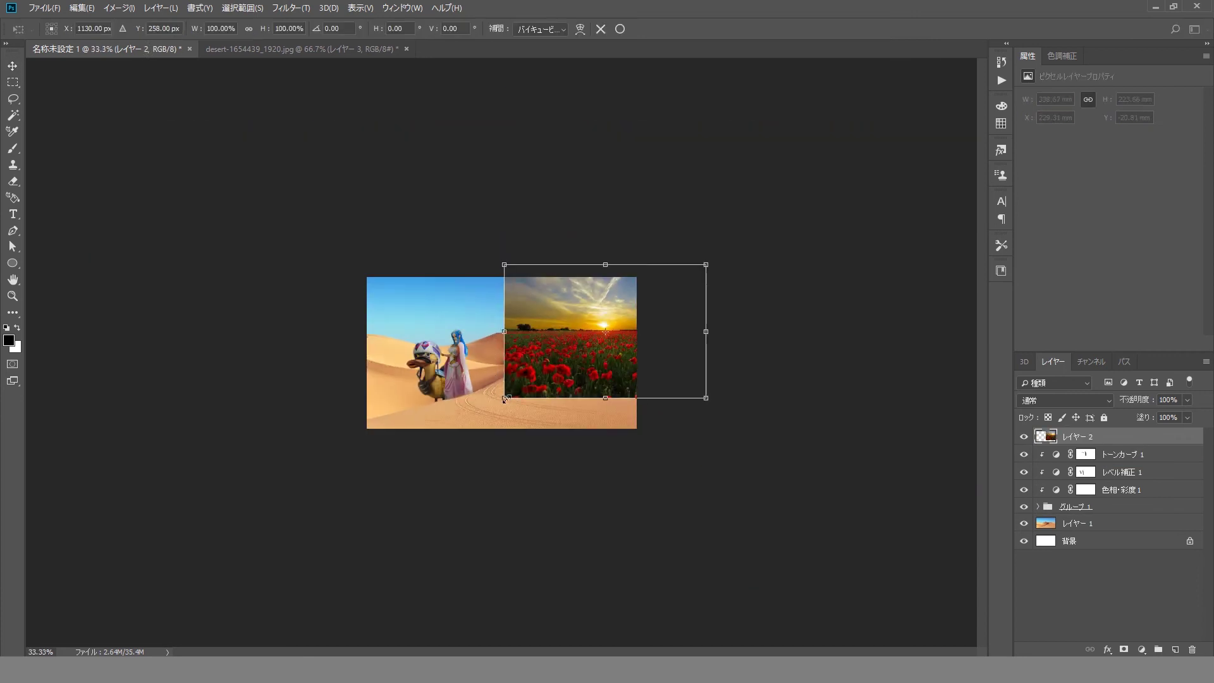
pyautogui.moveTo(504, 455); pyautogui.dragTo(312, 569)
pyautogui.press('Return')
pyautogui.press('v')
pyautogui.moveTo(1075, 436); pyautogui.dragTo(1079, 516)
# Magic Wand the desert's blue sky, refine it in Select and Mask, and mask it out
pyautogui.click(1024, 506)
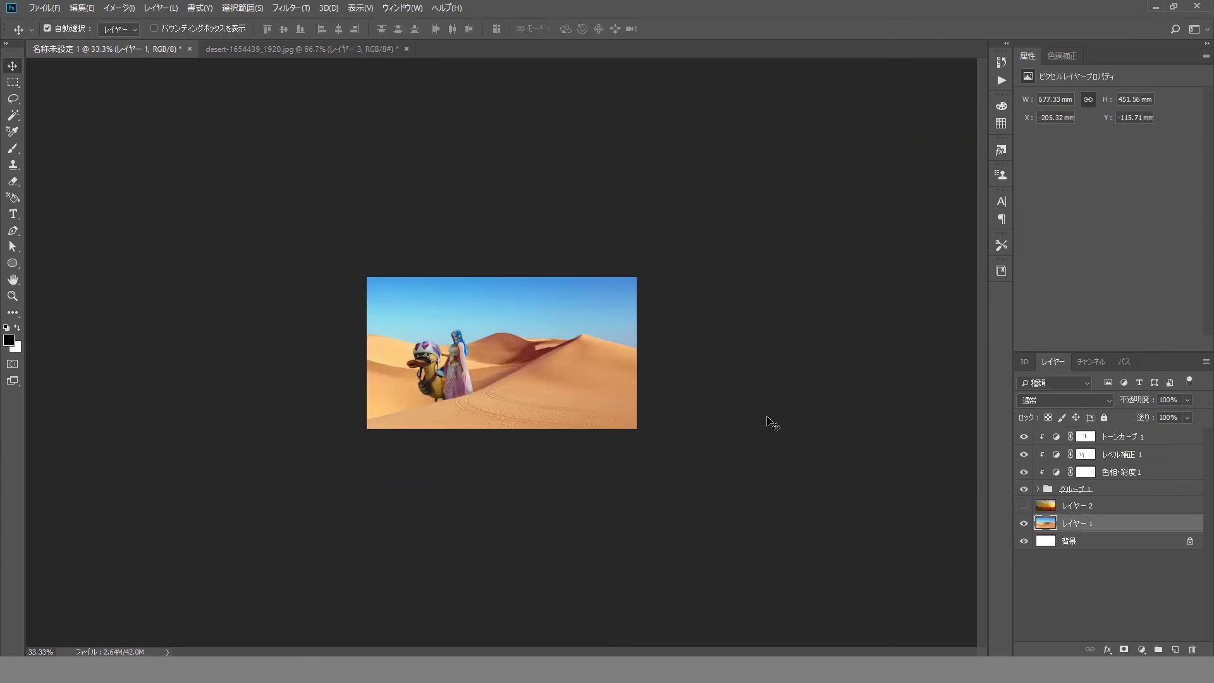
pyautogui.hotkey('ctrl', '+')
pyautogui.click(12, 115)
pyautogui.click(401, 290)
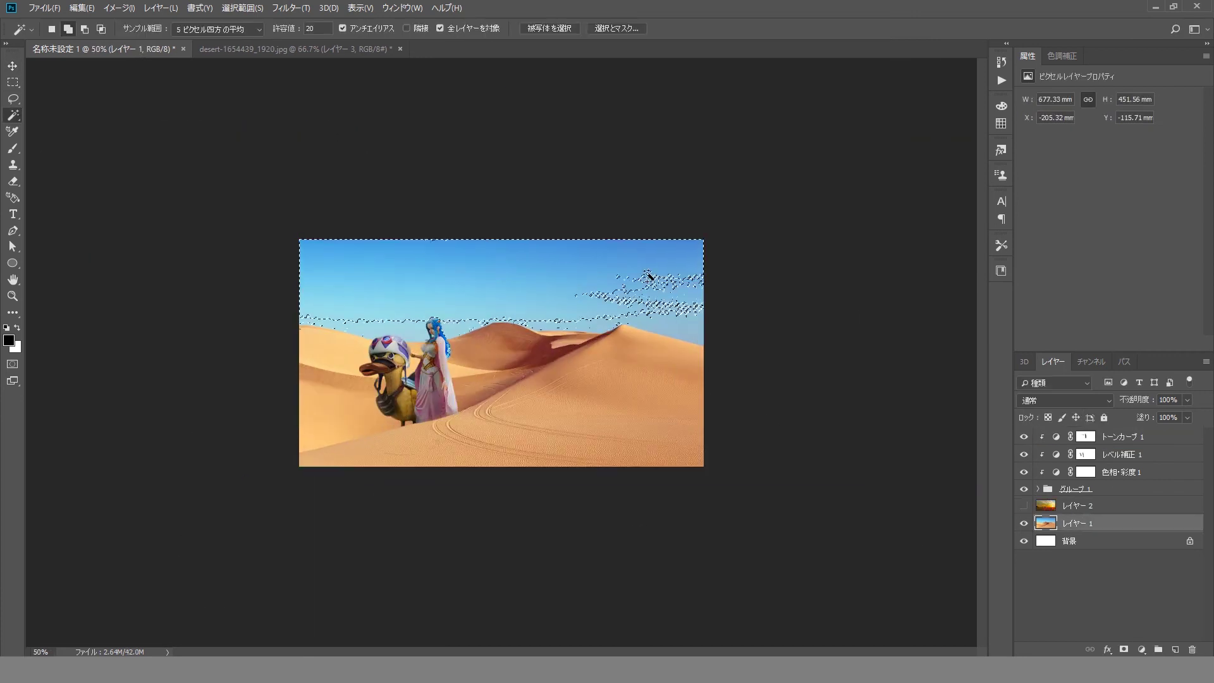
pyautogui.click(1024, 489)
pyautogui.hotkey('ctrl', '+')
pyautogui.hotkey('ctrl', '+')
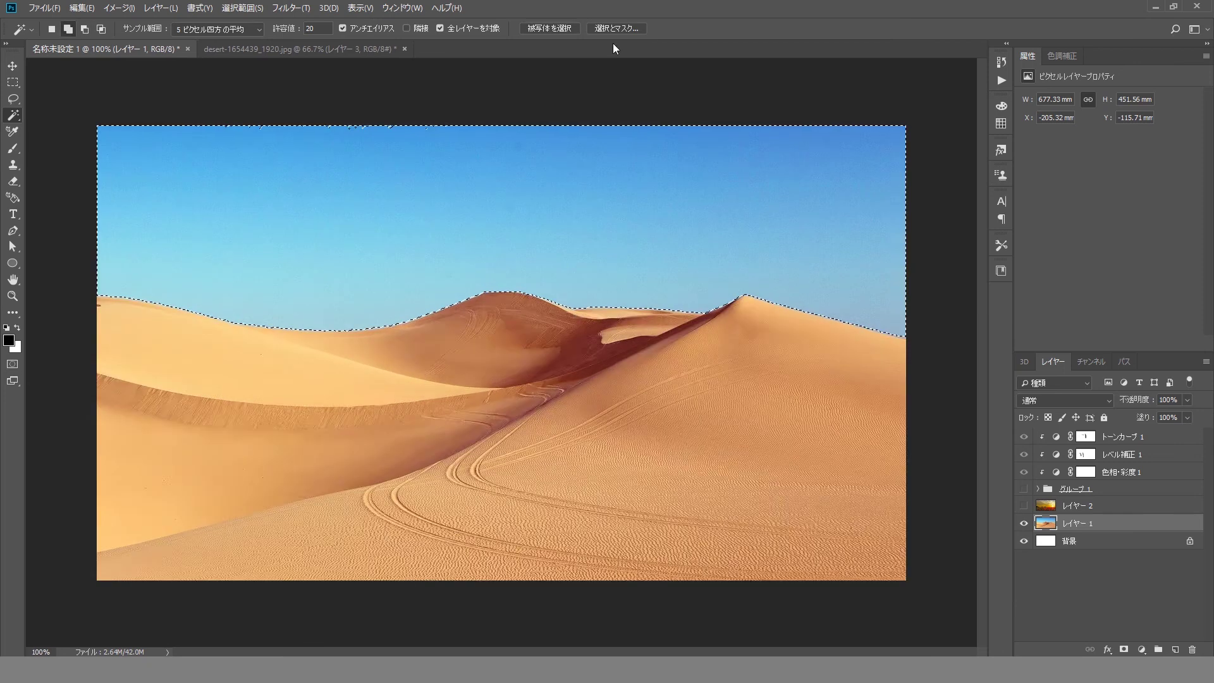
pyautogui.click(616, 28)
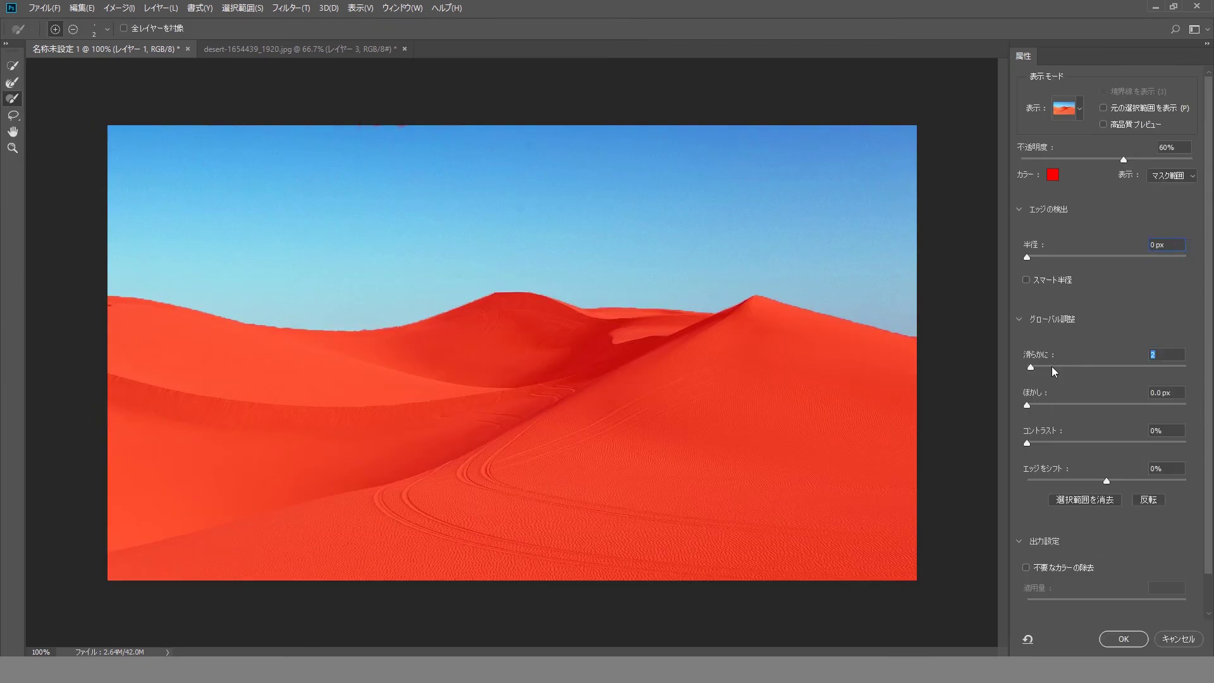
pyautogui.click(1124, 640)
pyautogui.click(1024, 506)
pyautogui.click(1136, 510)
# Move the desert layer above the sunset photo and darken it with a clipped Hue/Saturation at lightness -54
pyautogui.press('v')
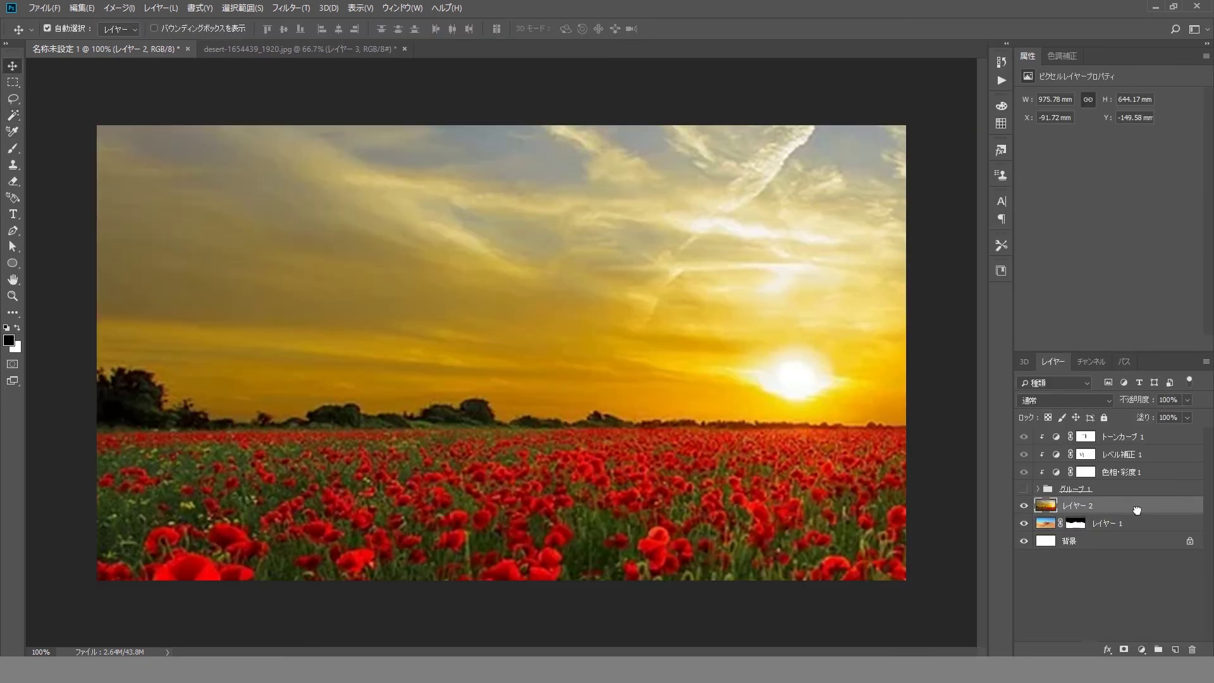
pyautogui.moveTo(1146, 526); pyautogui.dragTo(1146, 502)
pyautogui.click(1024, 489)
pyautogui.click(1142, 649)
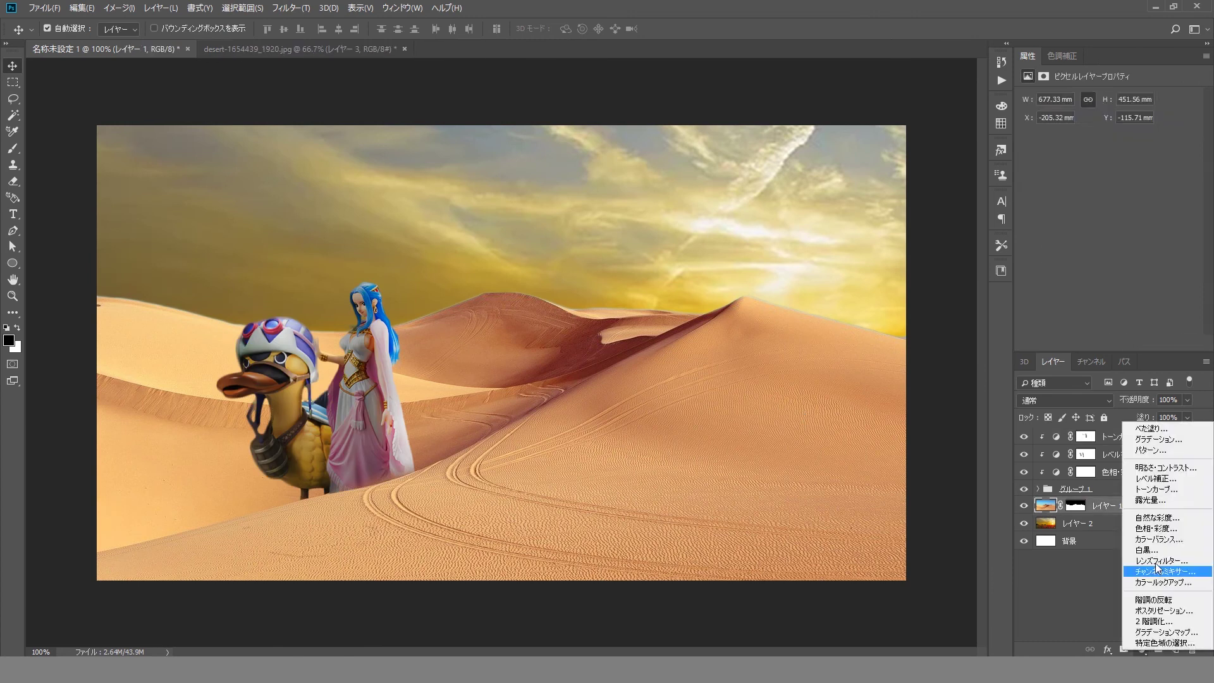
pyautogui.click(1138, 541)
pyautogui.hotkey('ctrl', 'alt', 'g')
pyautogui.moveTo(1096, 200)
pyautogui.mouseDown()
pyautogui.moveTo(1087, 254)
pyautogui.moveTo(1065, 199)
pyautogui.mouseUp()
pyautogui.moveTo(1109, 146)
pyautogui.mouseDown()
pyautogui.moveTo(1047, 151)
pyautogui.moveTo(1110, 173)
pyautogui.mouseUp()
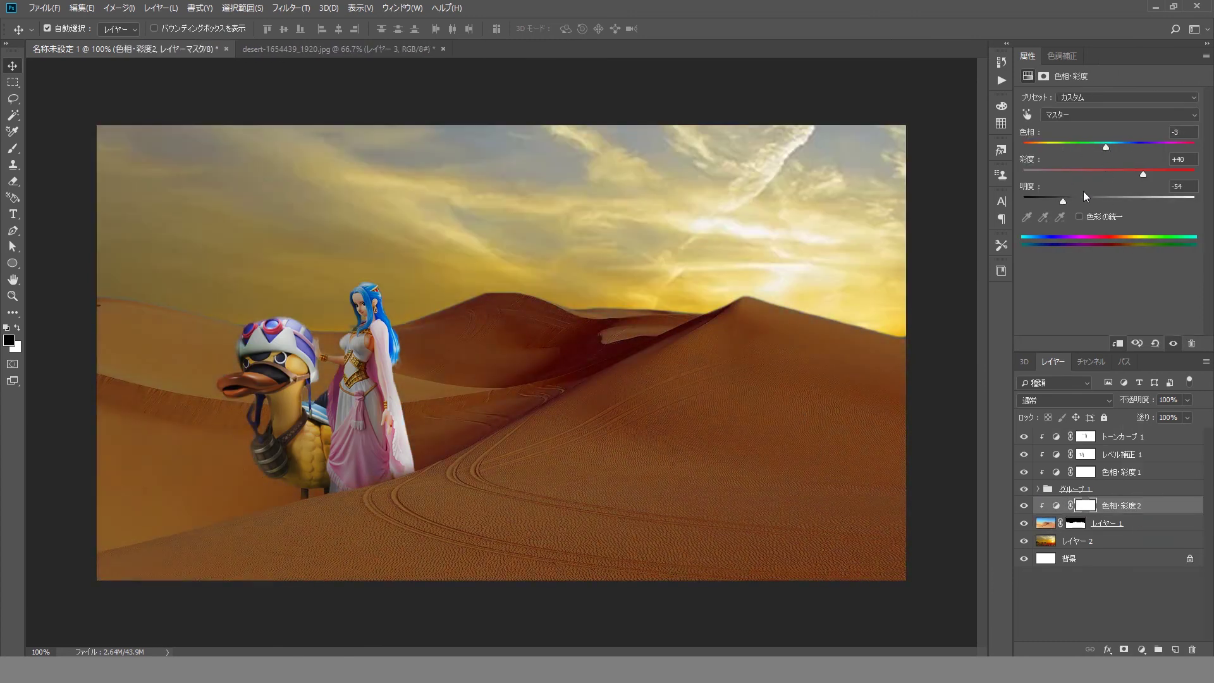
# On a new layer, paint soft dark tones over the dunes and white haze along the horizon
pyautogui.click(1175, 650)
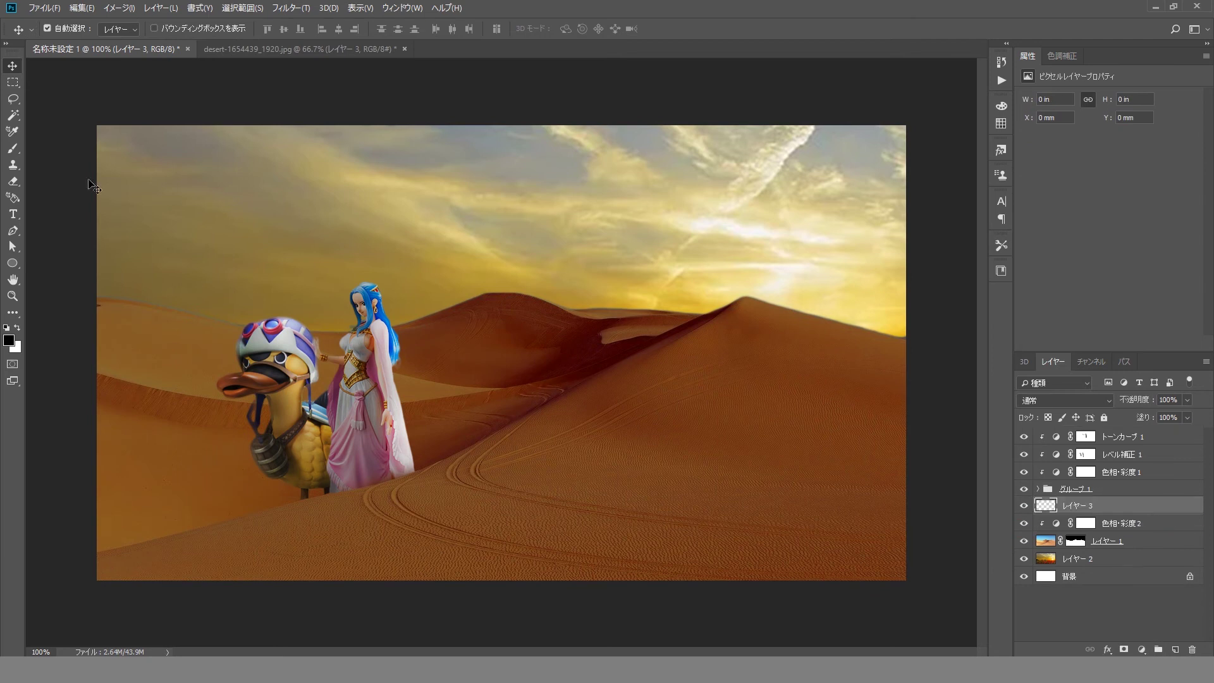
pyautogui.press('b')
pyautogui.click(381, 29)
pyautogui.moveTo(854, 392); pyautogui.dragTo(253, 519)
pyautogui.moveTo(853, 266); pyautogui.dragTo(190, 480)
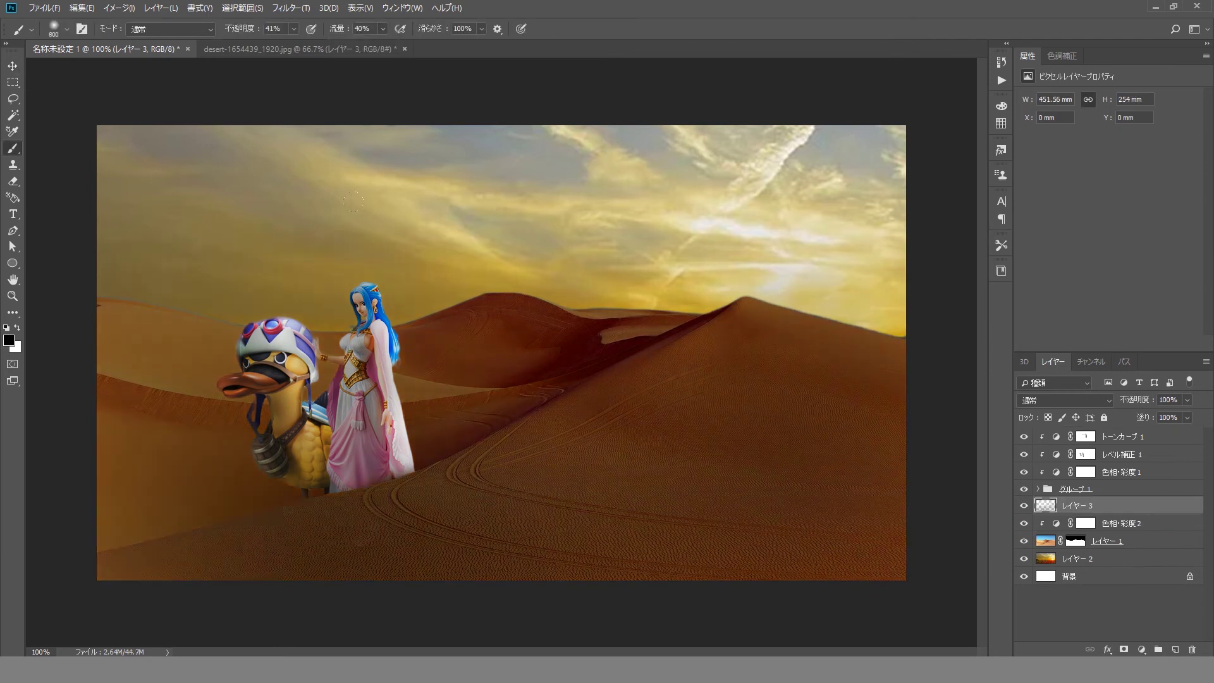
pyautogui.press('[')
pyautogui.press('[')
pyautogui.press('[')
pyautogui.moveTo(442, 329); pyautogui.dragTo(633, 379)
pyautogui.press('x')
pyautogui.moveTo(86, 349); pyautogui.dragTo(266, 253)
pyautogui.moveTo(127, 304); pyautogui.dragTo(249, 248)
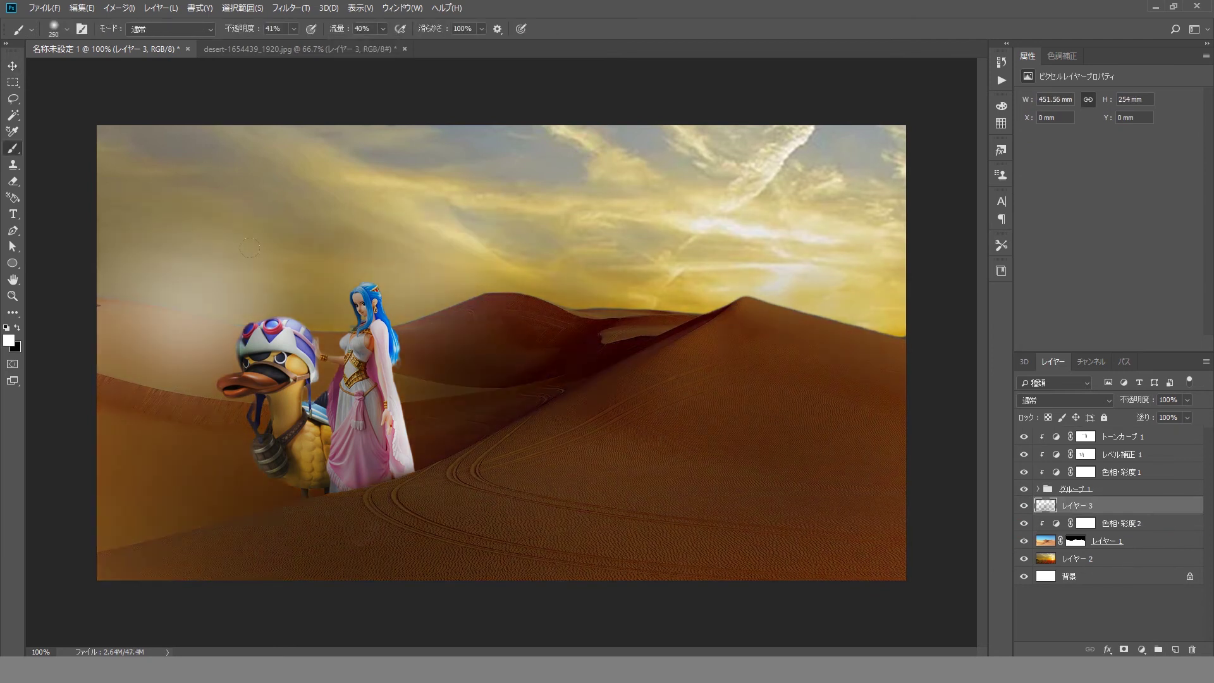
pyautogui.moveTo(881, 302)
pyautogui.mouseDown()
pyautogui.moveTo(490, 279)
pyautogui.moveTo(221, 322)
pyautogui.mouseUp()
# Lower the haze layer to 76% opacity, add a mask, and lighten the middle dunes with haze
pyautogui.moveTo(1133, 400); pyautogui.dragTo(1113, 399)
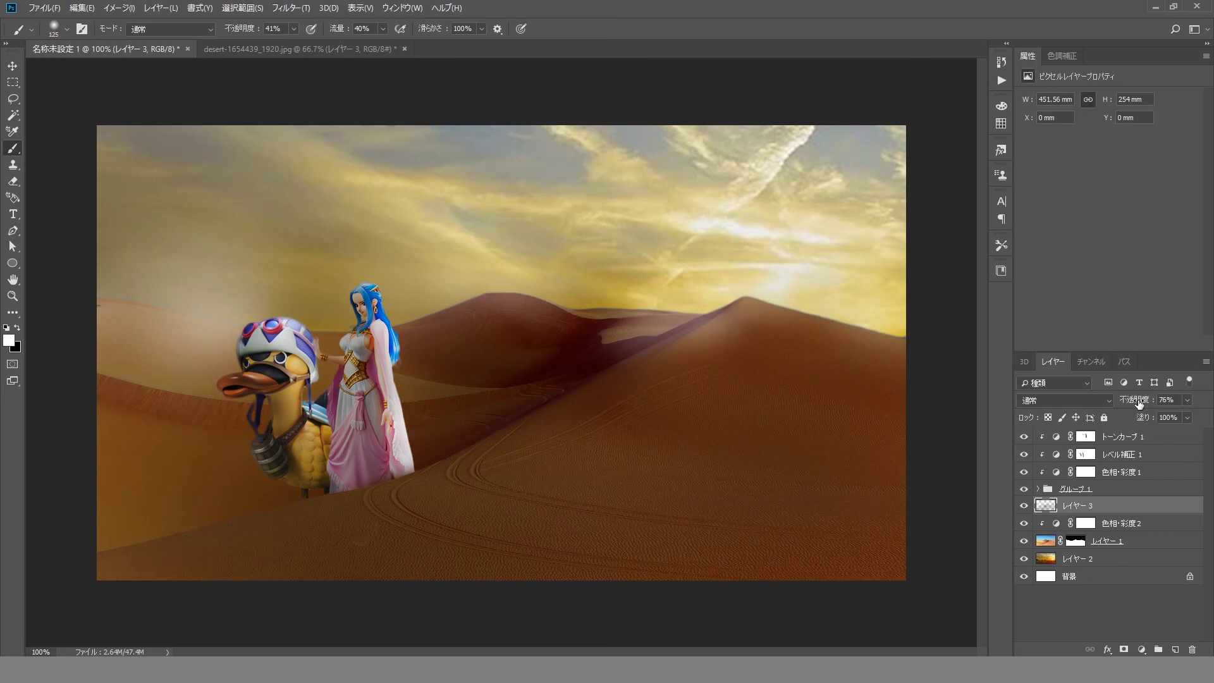
pyautogui.click(1123, 649)
pyautogui.click(1045, 505)
pyautogui.press('x')
pyautogui.press(']')
pyautogui.press(']')
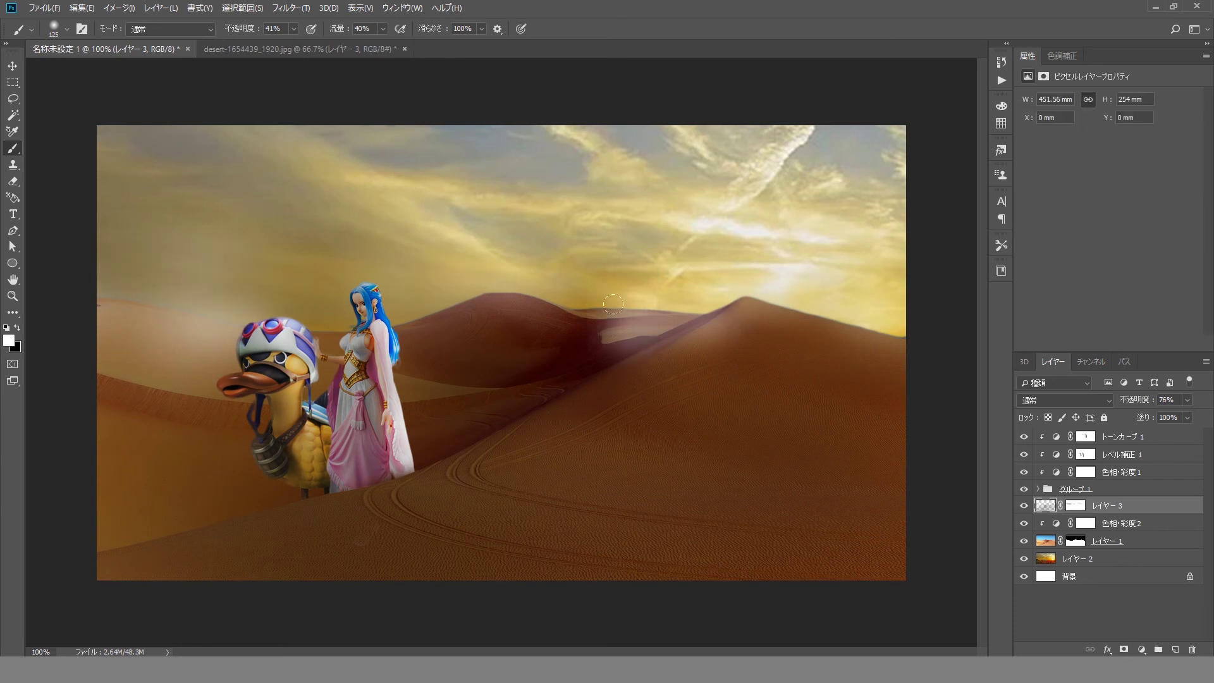
pyautogui.moveTo(430, 443); pyautogui.dragTo(727, 272)
# Soften the haze layer with a small-radius Gaussian Blur
pyautogui.click(291, 7)
pyautogui.click(515, 227)
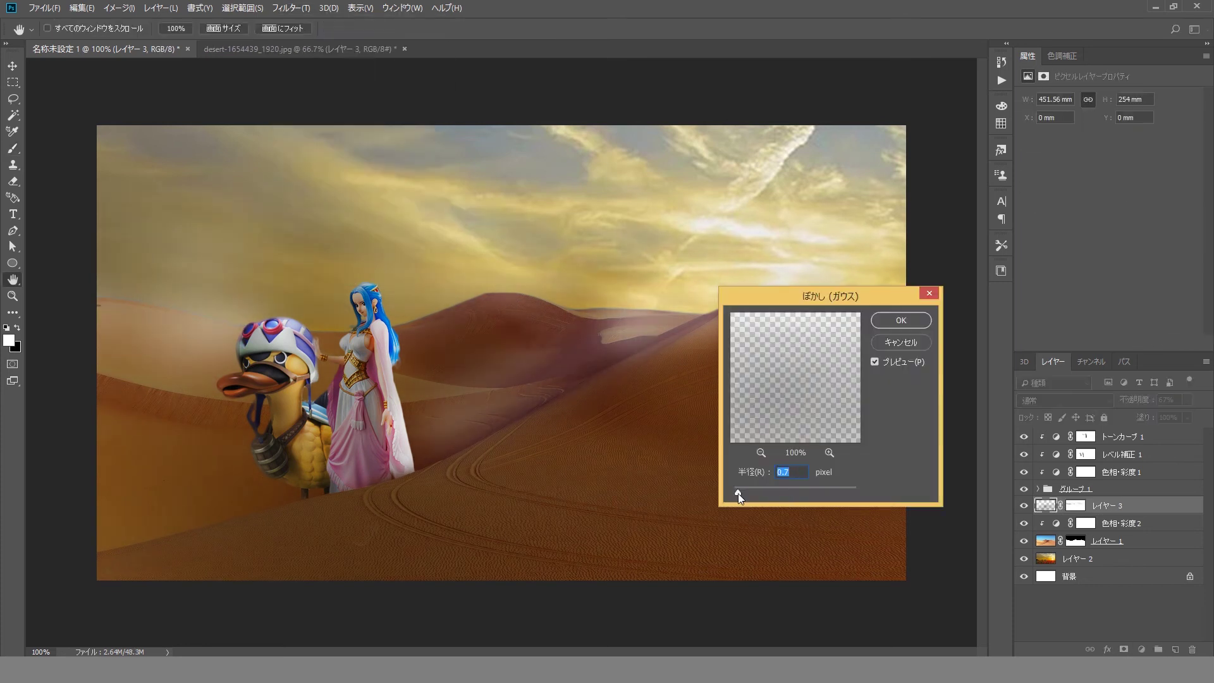
pyautogui.click(903, 320)
pyautogui.click(1075, 505)
pyautogui.press('x')
pyautogui.press('0')
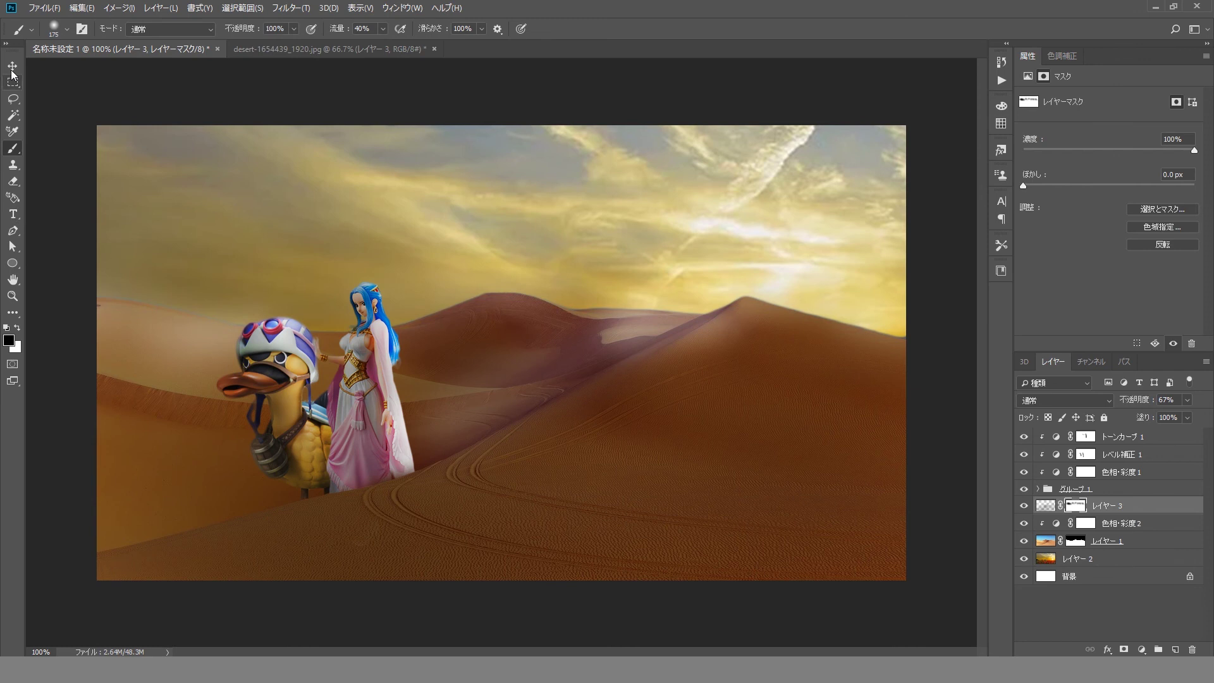
# Lower the figures' Hue/Saturation lightness to -40
pyautogui.click(12, 66)
pyautogui.click(1122, 472)
pyautogui.moveTo(1110, 198); pyautogui.dragTo(1075, 199)
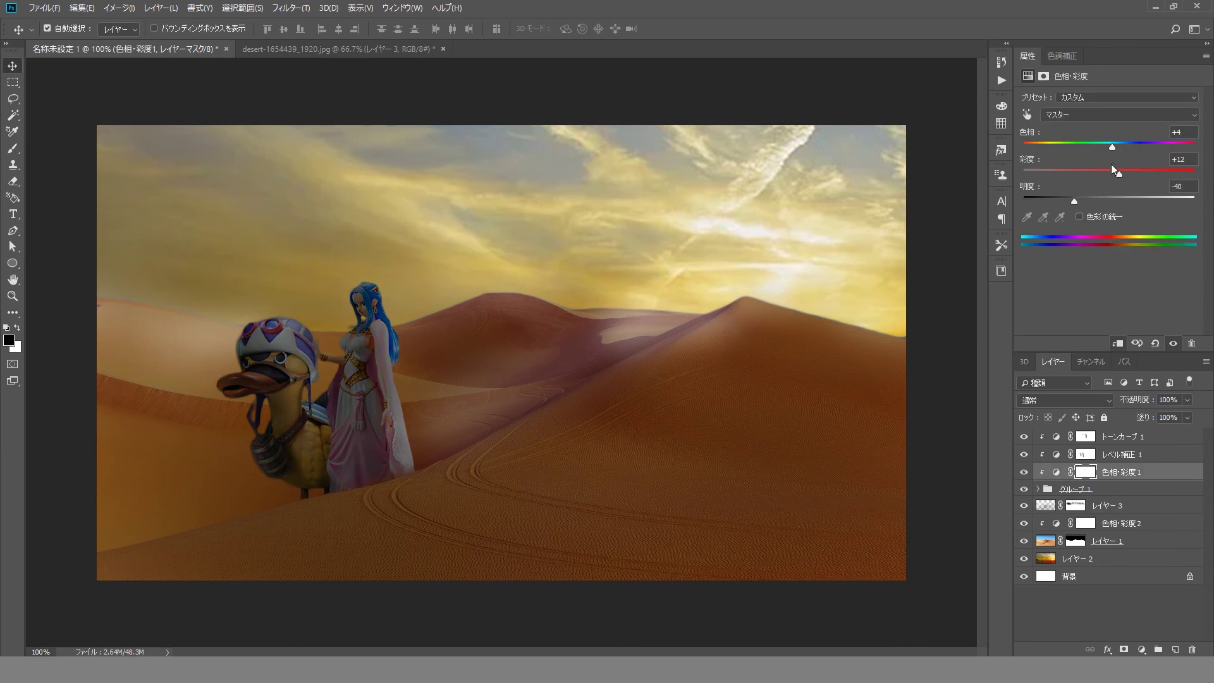
# Add a new layer inside Group 1 and load the woman's and duck's outlines as selections
pyautogui.click(1037, 489)
pyautogui.click(1137, 523)
pyautogui.hotkey('ctrl', 'shift', 'alt', 'n')
pyautogui.press('x')
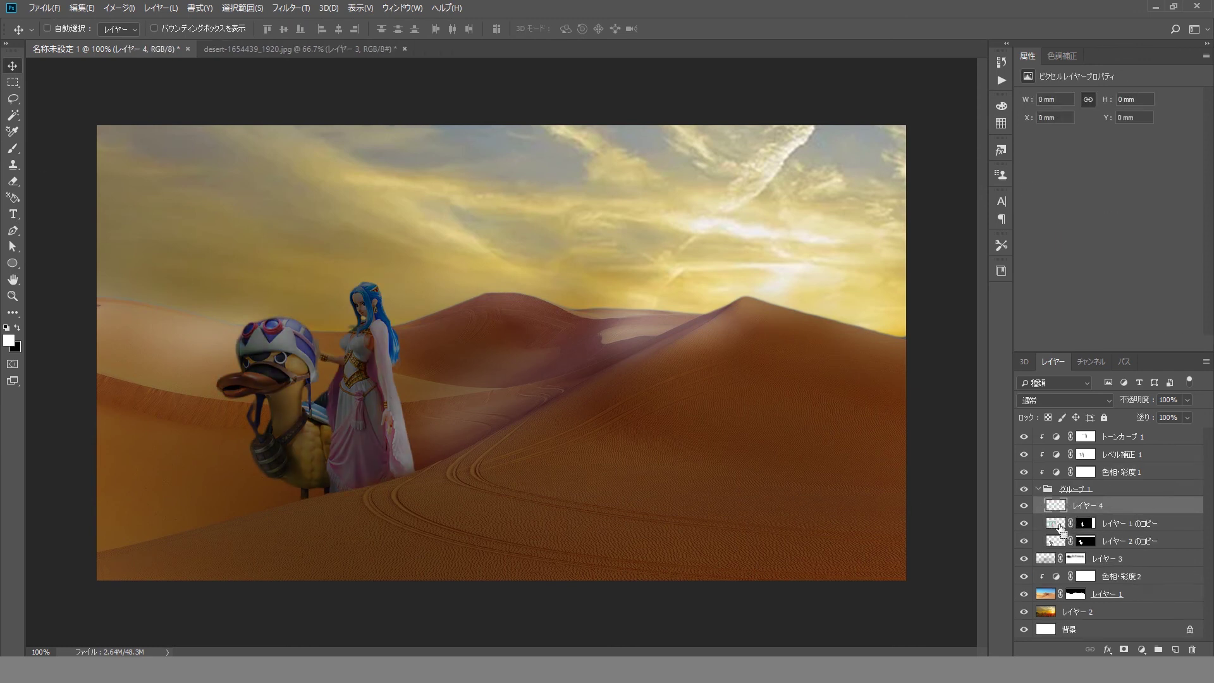
pyautogui.press('b')
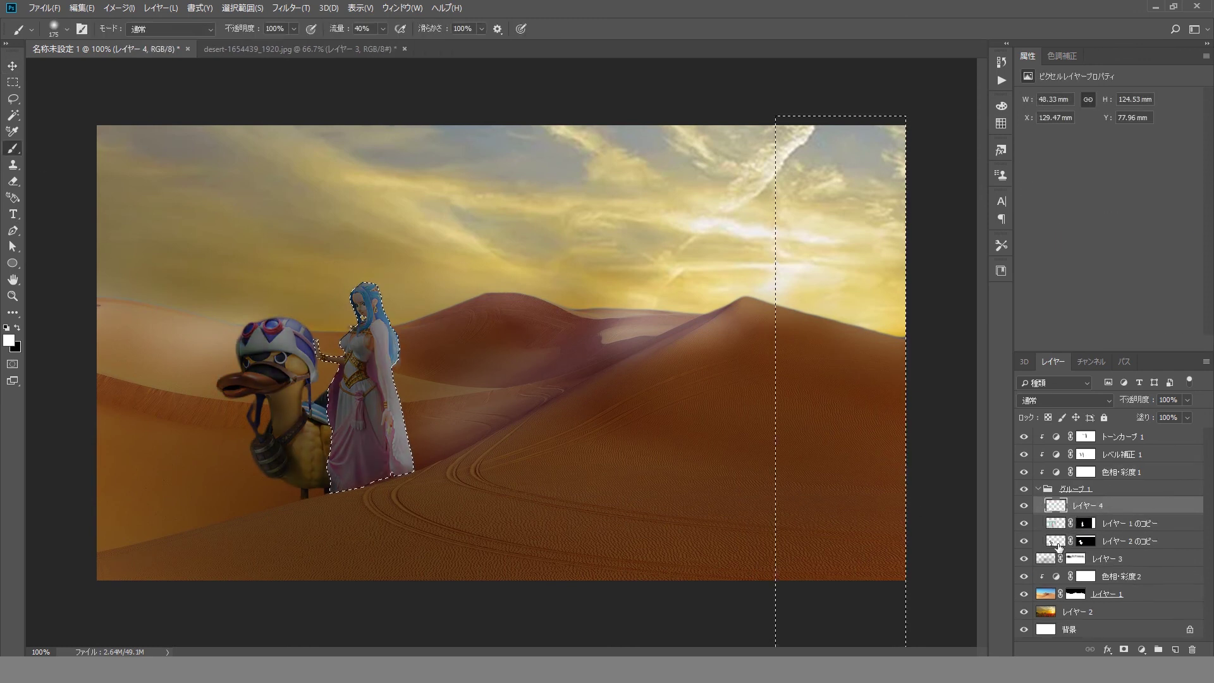
pyautogui.click(1060, 547)
pyautogui.keyDown('ctrl'); pyautogui.click(1060, 543); pyautogui.keyUp('ctrl')
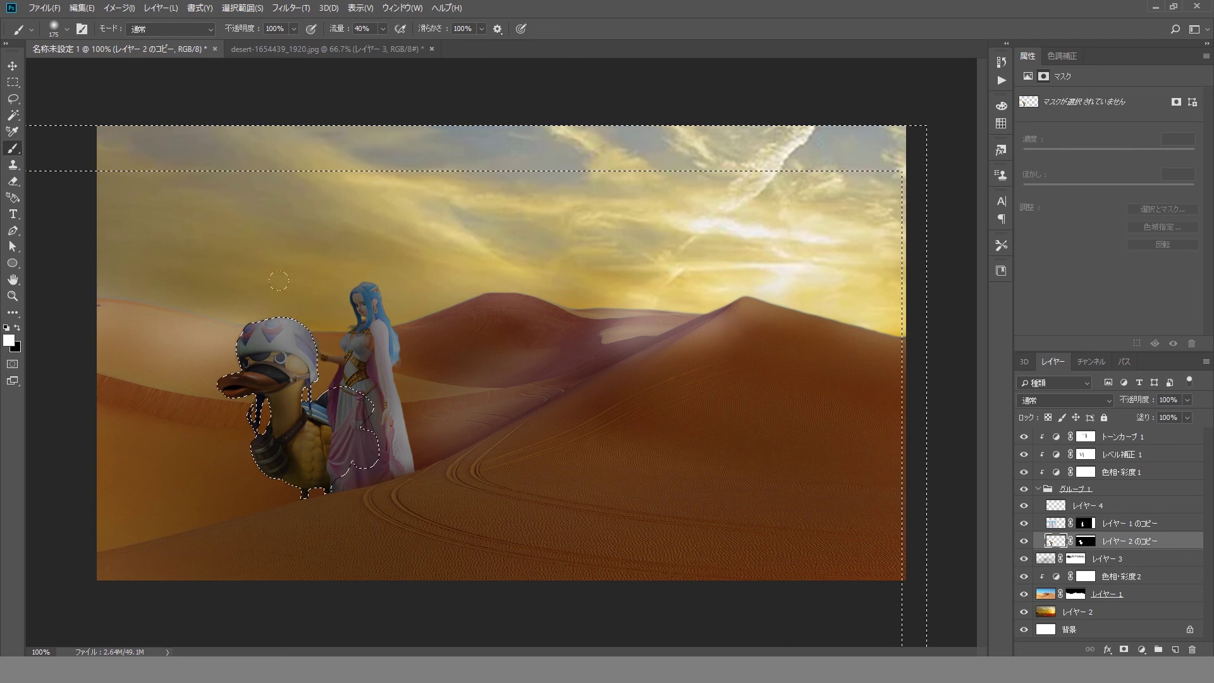
# Burn darker shading onto the duck's copy layer and duplicate a figure layer for a shadow
pyautogui.press('v')
pyautogui.click(1129, 523)
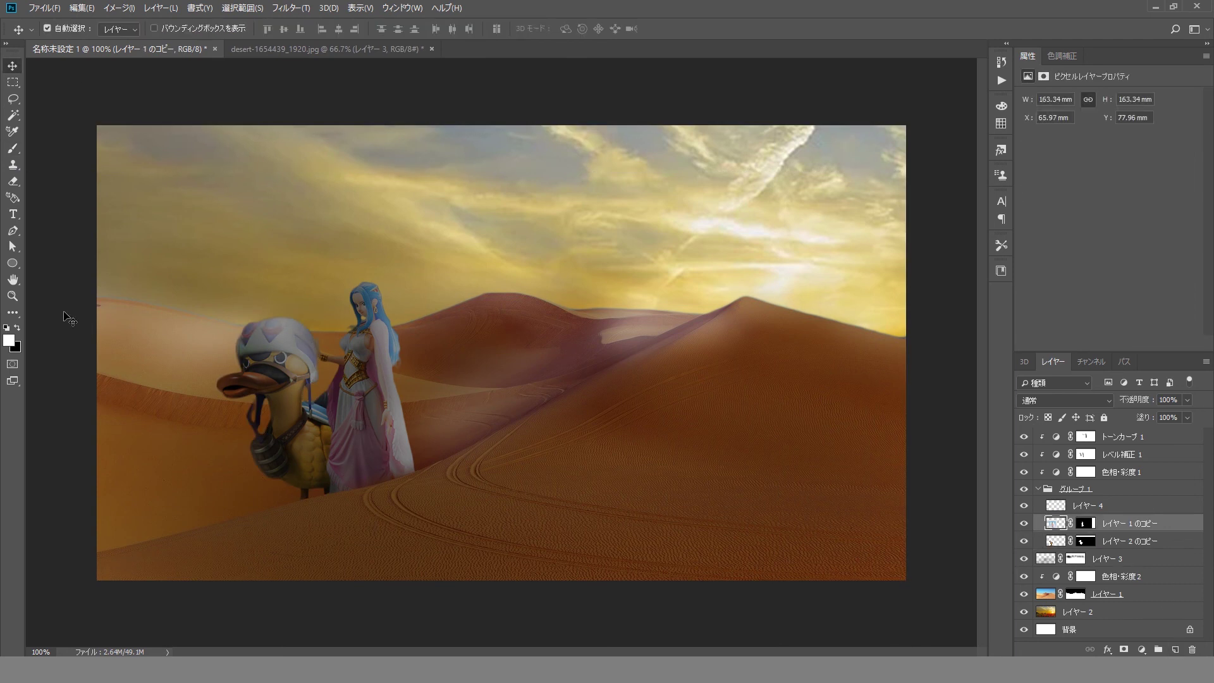
pyautogui.press('o')
pyautogui.press('v')
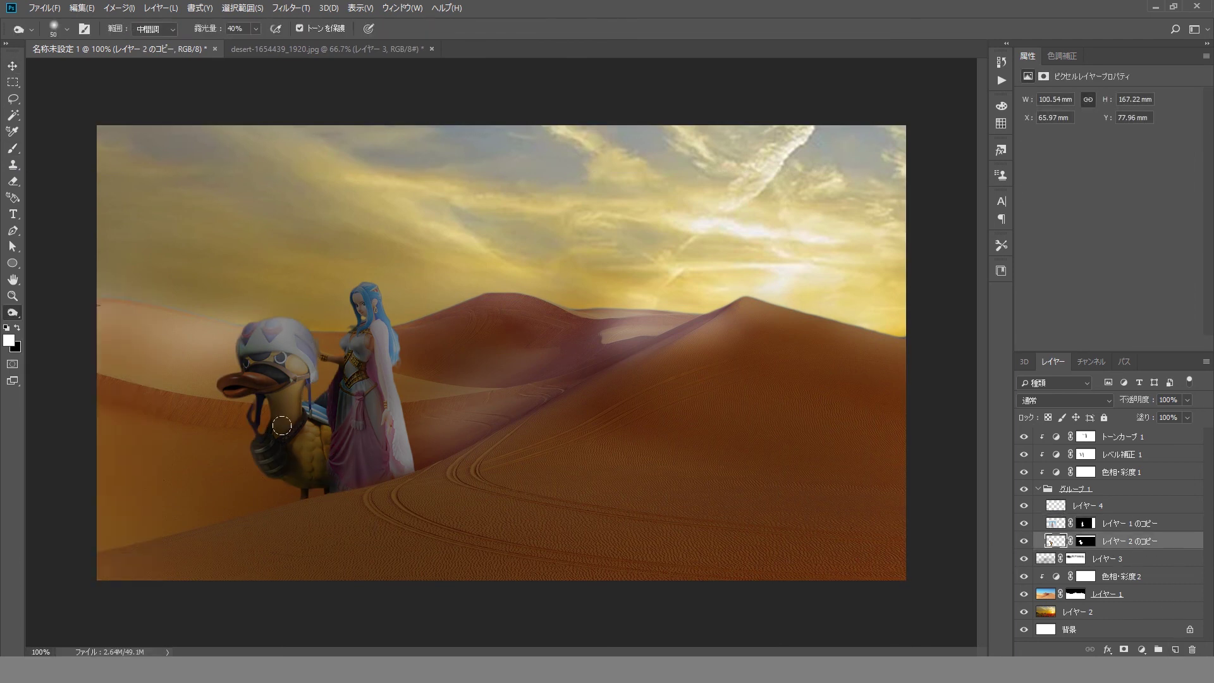
pyautogui.click(378, 450)
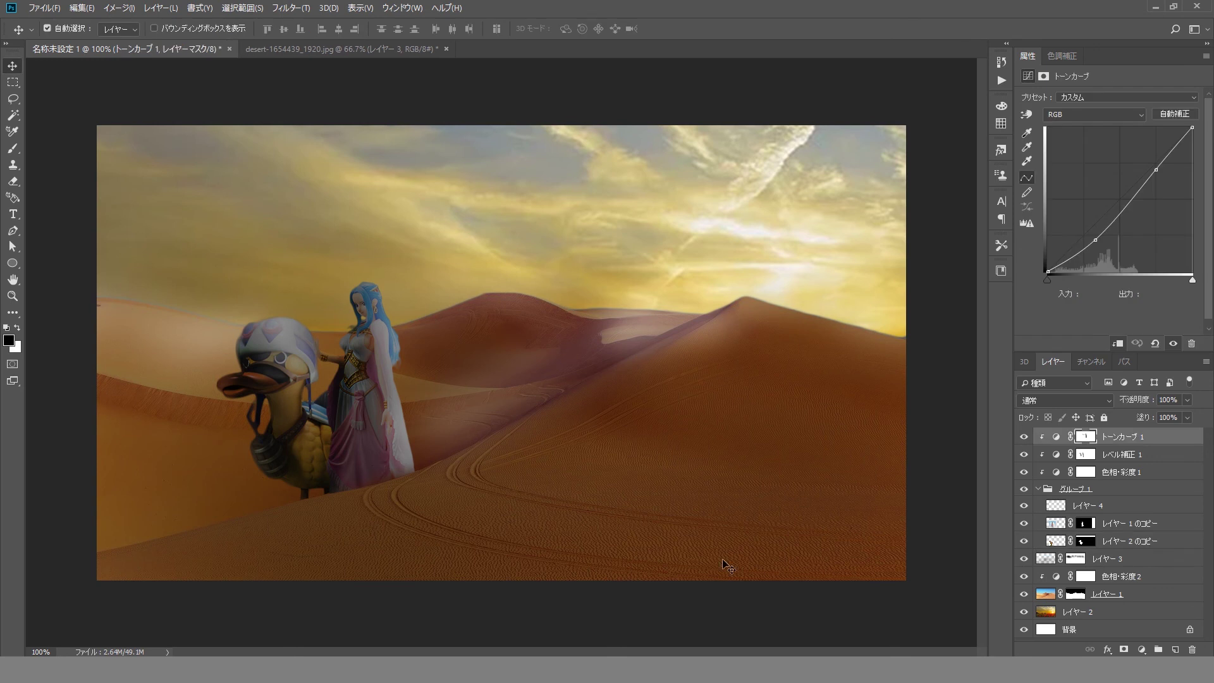
pyautogui.hotkey('ctrl', 'j')
# Move the figure duplicate below the haze layer and darken it to solid black with Hue/Saturation
pyautogui.click(1063, 57)
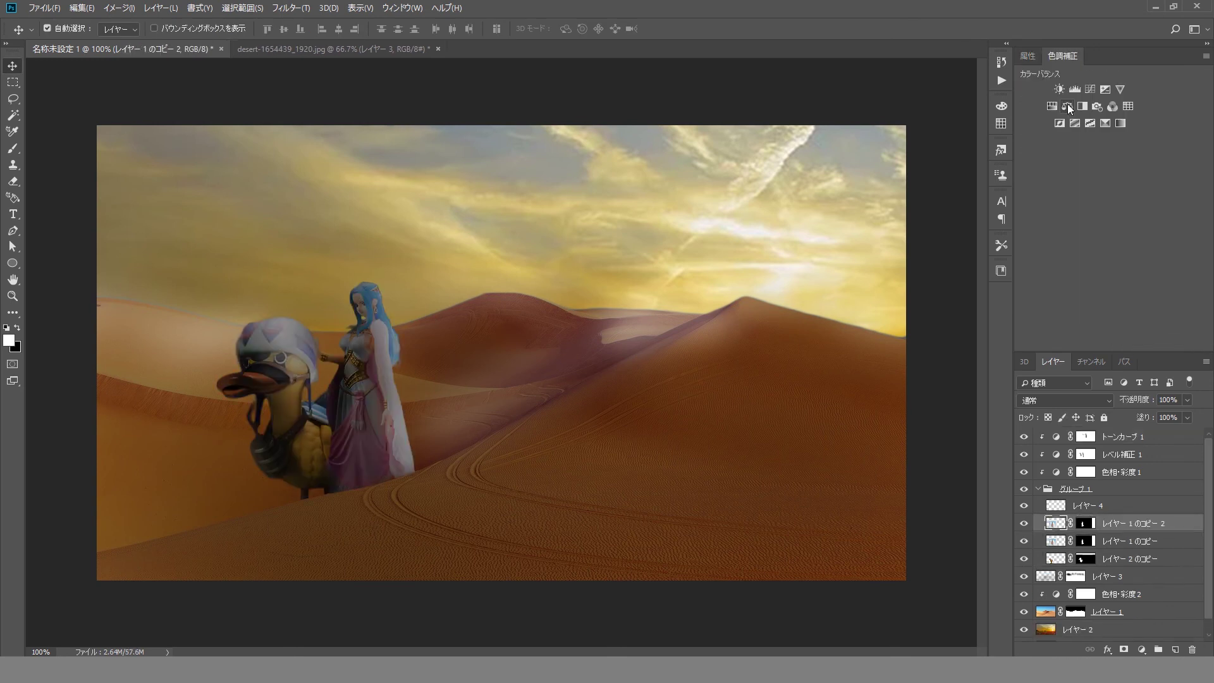
pyautogui.moveTo(1130, 573); pyautogui.dragTo(1130, 578)
pyautogui.click(119, 7)
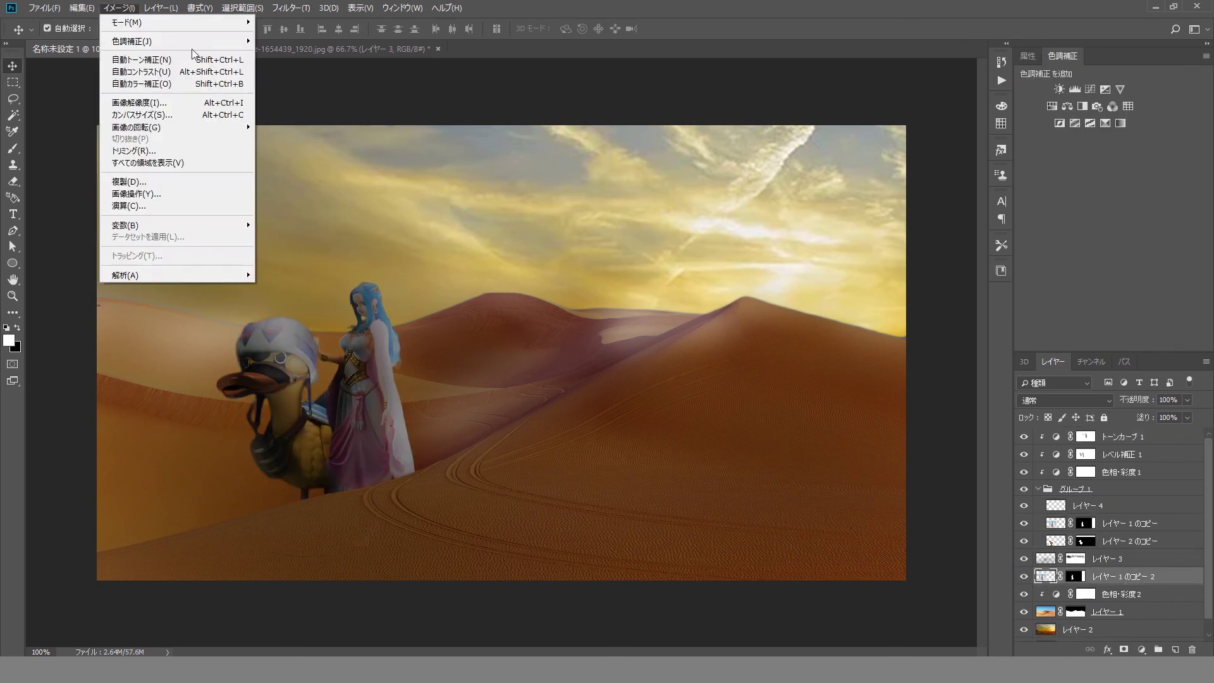
pyautogui.click(297, 126)
pyautogui.moveTo(861, 468); pyautogui.dragTo(800, 468)
pyautogui.press('Return')
# Flip and squash the black shadow copy below the figures' feet with Free Transform
pyautogui.hotkey('ctrl', 't')
pyautogui.moveTo(374, 434); pyautogui.dragTo(373, 463)
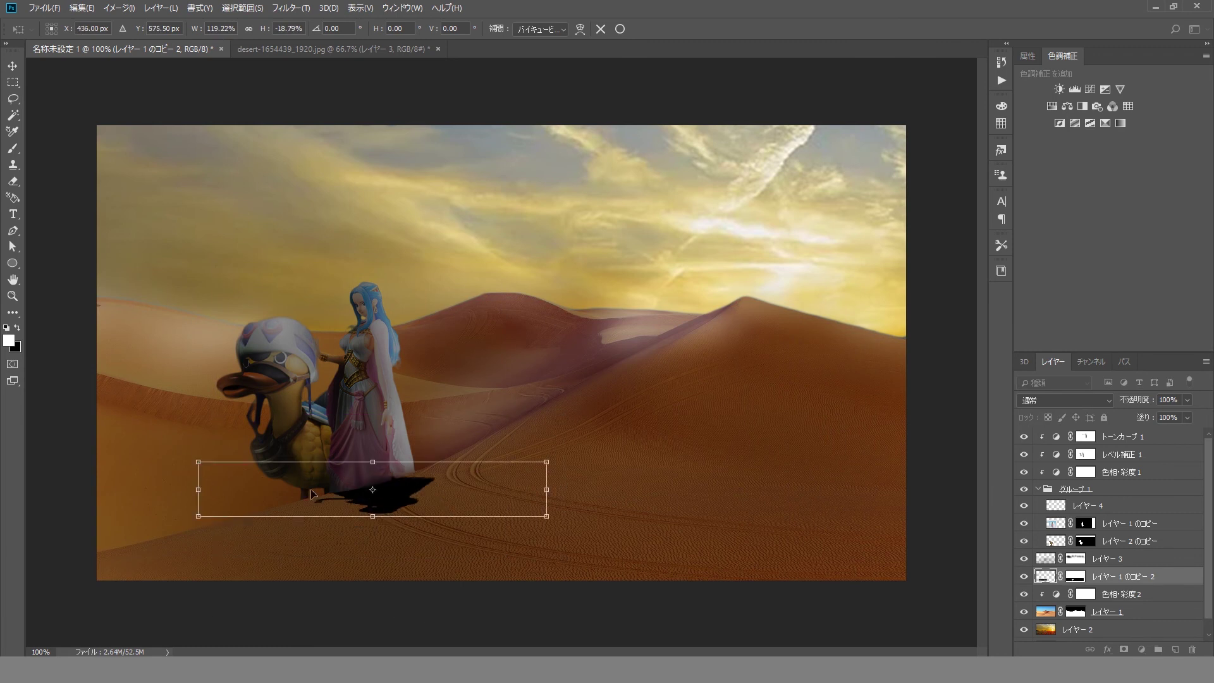
pyautogui.moveTo(365, 516); pyautogui.dragTo(365, 569)
pyautogui.press('Return')
# Skew the shadow in perspective, then warp its shape
pyautogui.click(119, 7)
pyautogui.moveTo(91, 284)
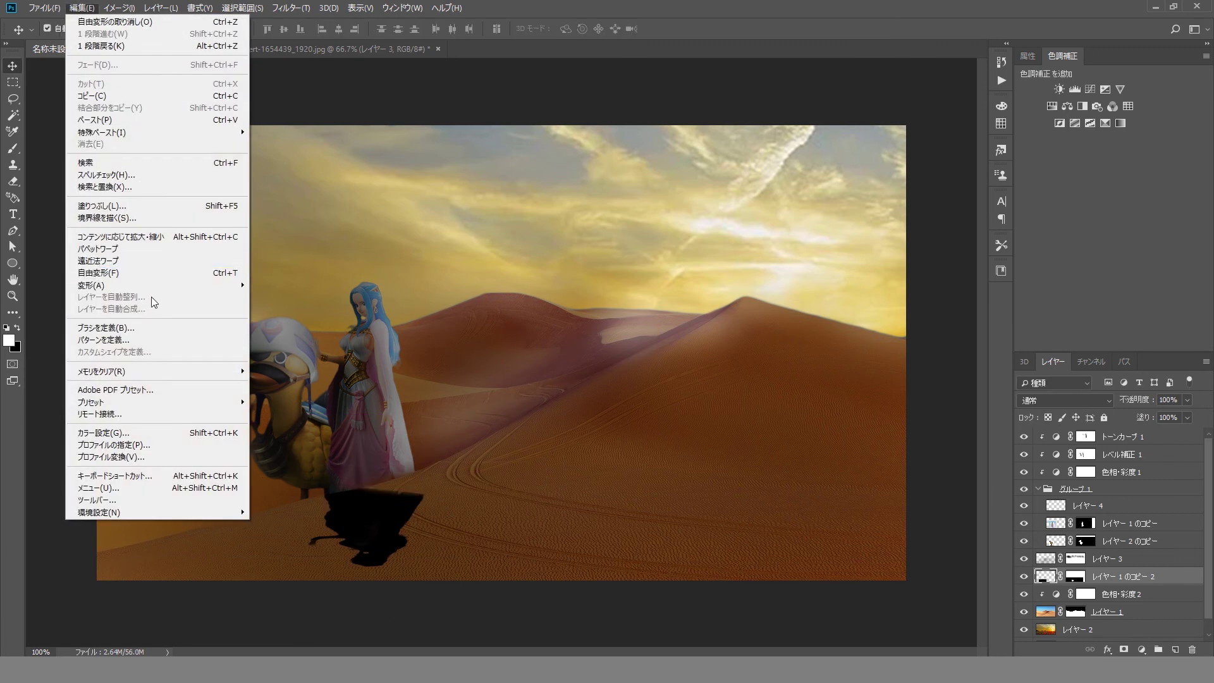
pyautogui.click(276, 352)
pyautogui.moveTo(207, 561); pyautogui.dragTo(326, 535)
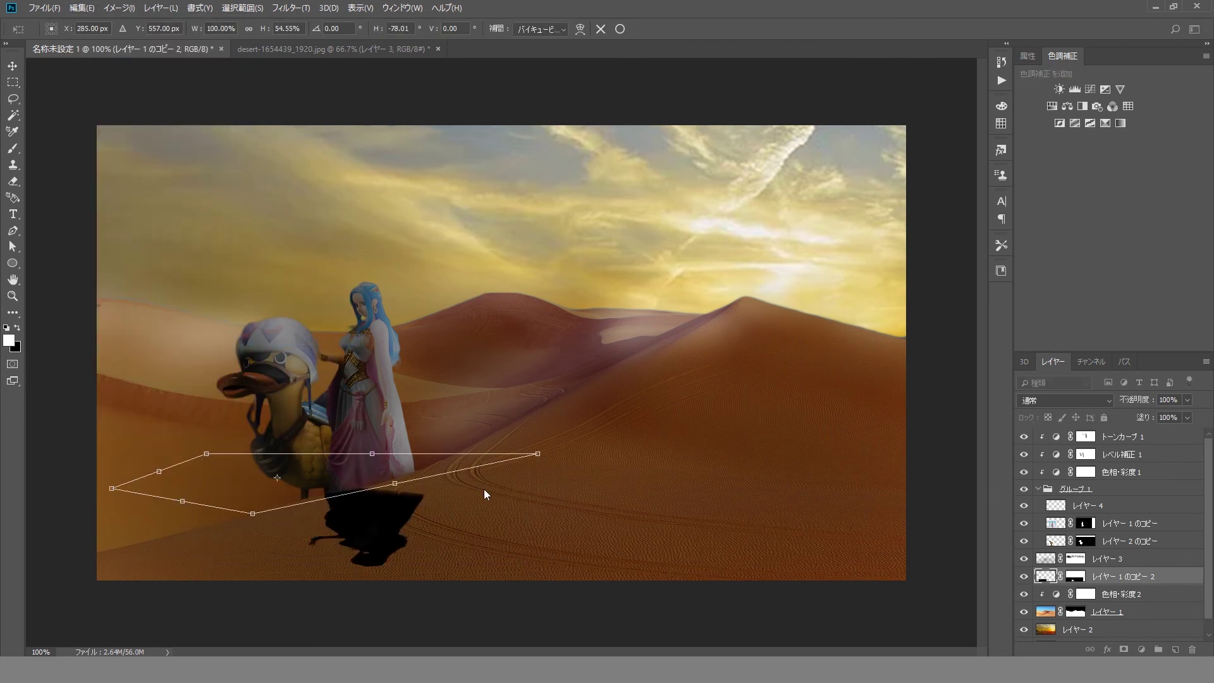
pyautogui.press('Return')
pyautogui.click(81, 8)
pyautogui.click(322, 363)
pyautogui.moveTo(309, 410)
pyautogui.mouseDown()
pyautogui.moveTo(312, 582)
pyautogui.moveTo(543, 563)
pyautogui.mouseUp()
pyautogui.press('Return')
# Move the shadow beneath the figures and rotate it to fall across the sand
pyautogui.hotkey('ctrl', 't')
pyautogui.hotkey('ctrl', '-')
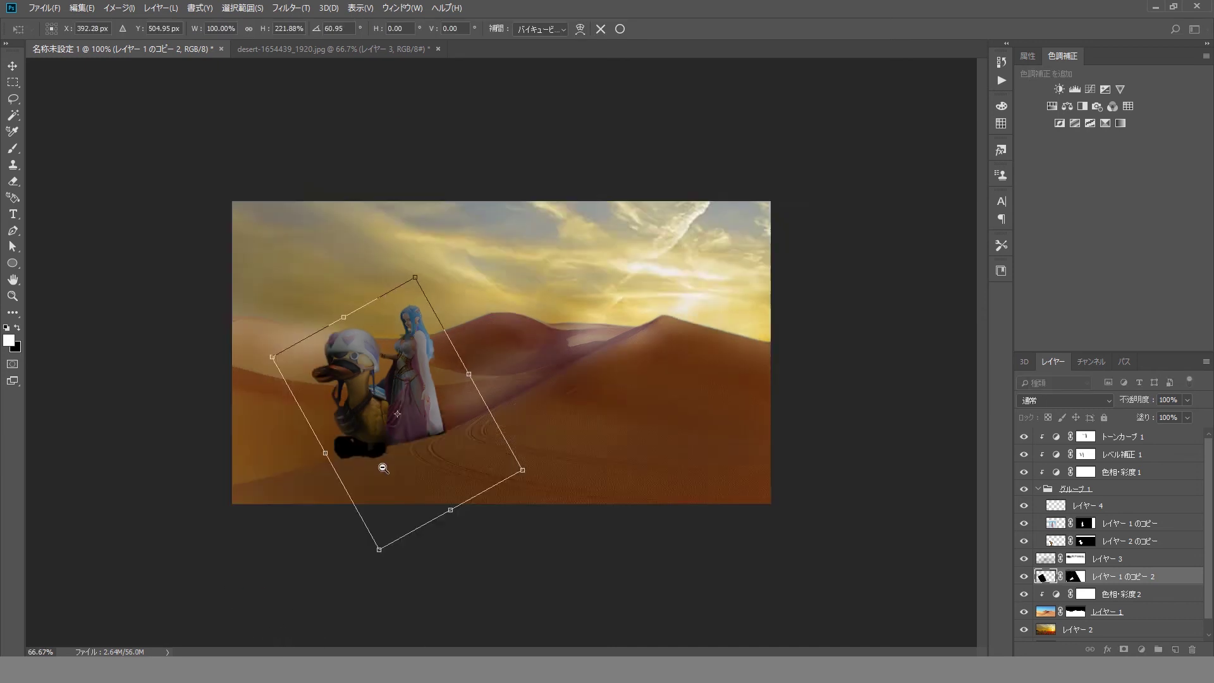
pyautogui.hotkey('ctrl', '-')
pyautogui.moveTo(384, 468); pyautogui.dragTo(477, 434)
pyautogui.moveTo(515, 475); pyautogui.dragTo(555, 338)
pyautogui.press('Return')
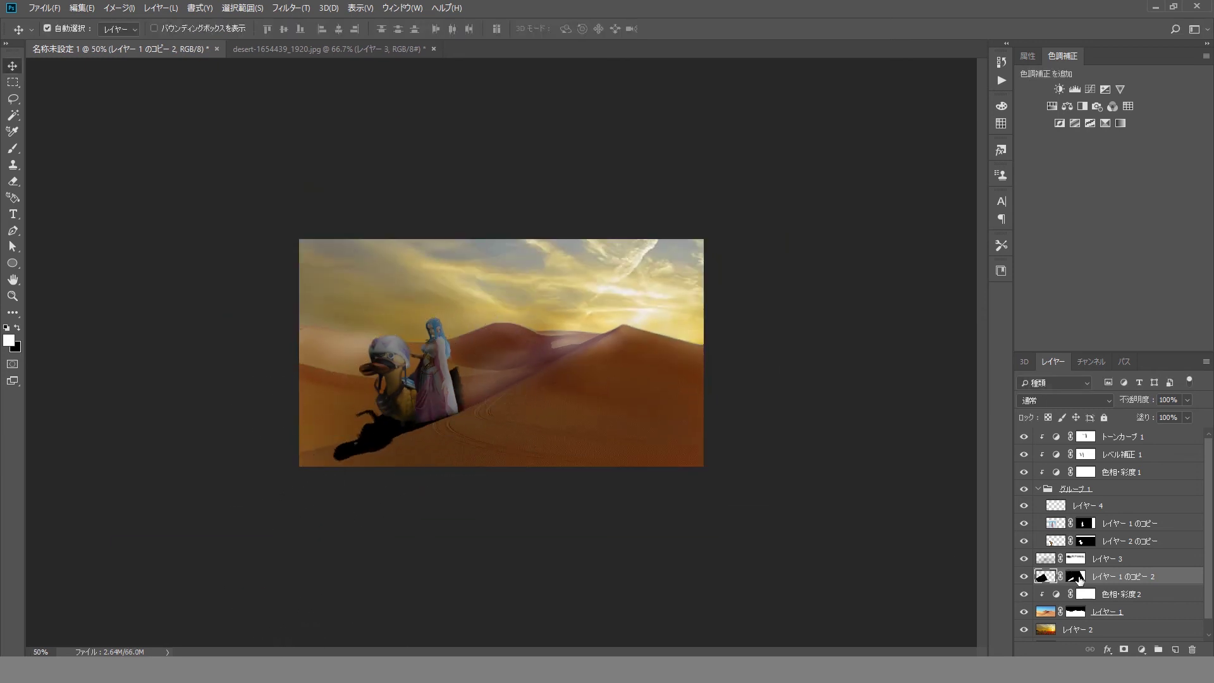
# Mask the shadow through a pen-path selection and Gaussian Blur the mask
pyautogui.click(1076, 576)
pyautogui.hotkey('ctrl', '1')
pyautogui.press('b')
pyautogui.press('x')
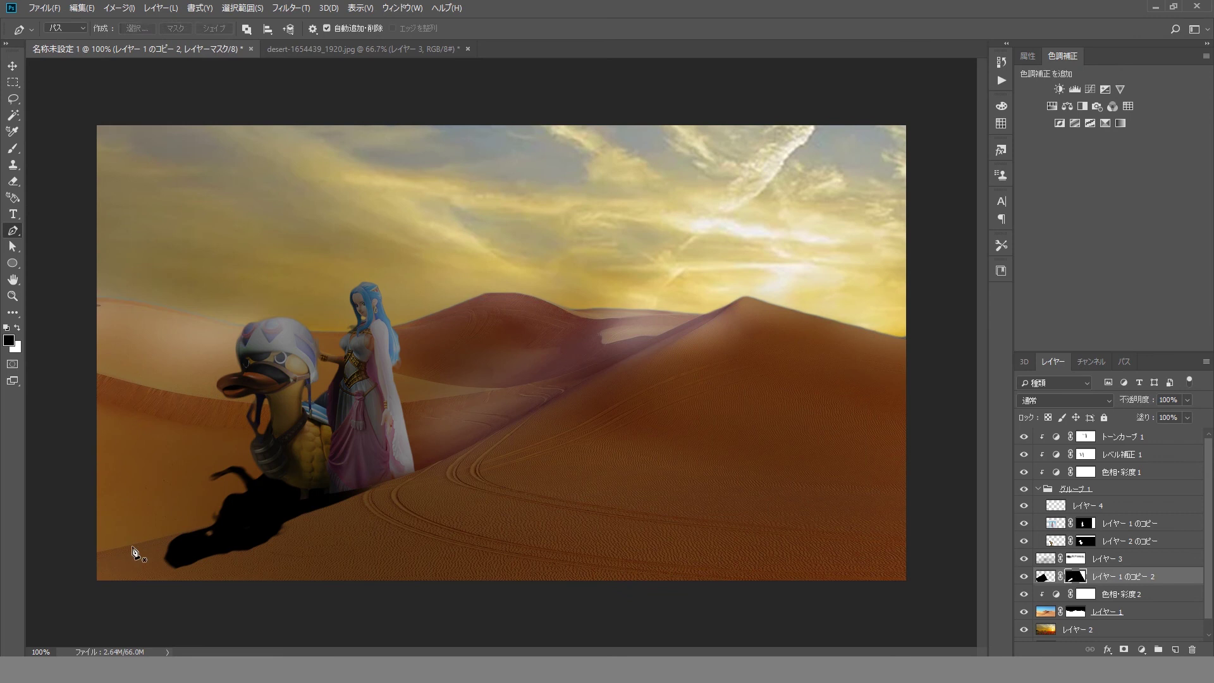
pyautogui.hotkey('ctrl', 'Return')
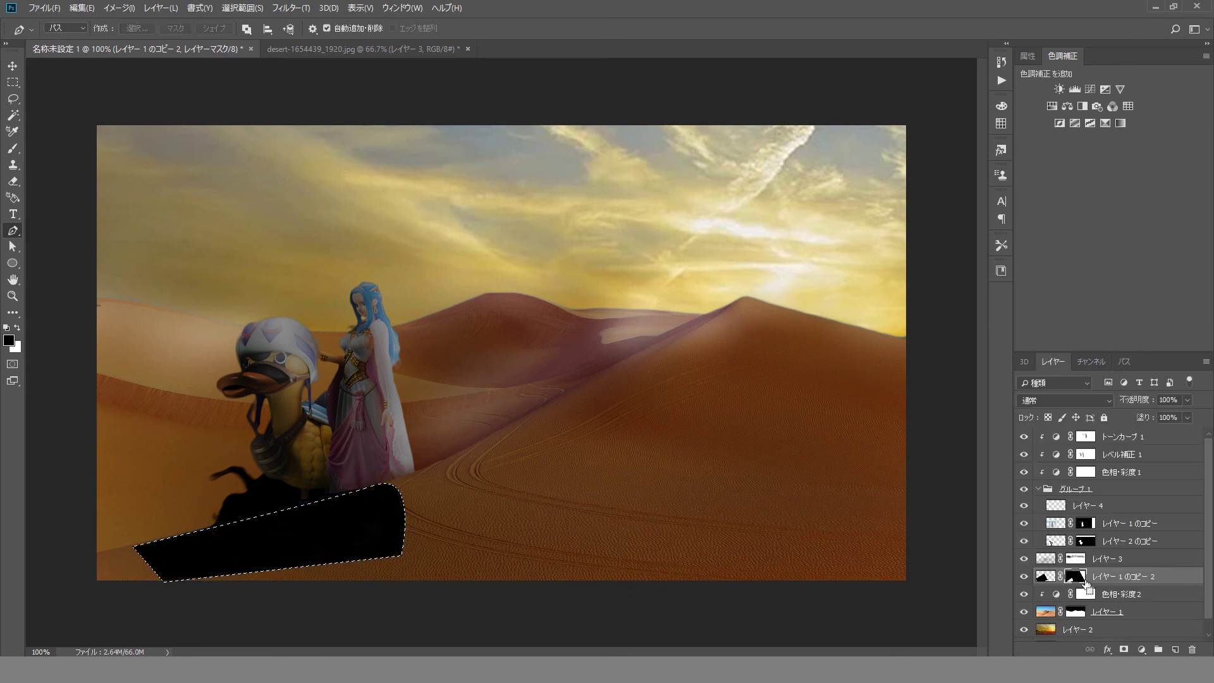
pyautogui.click(291, 7)
pyautogui.click(493, 253)
pyautogui.press('Return')
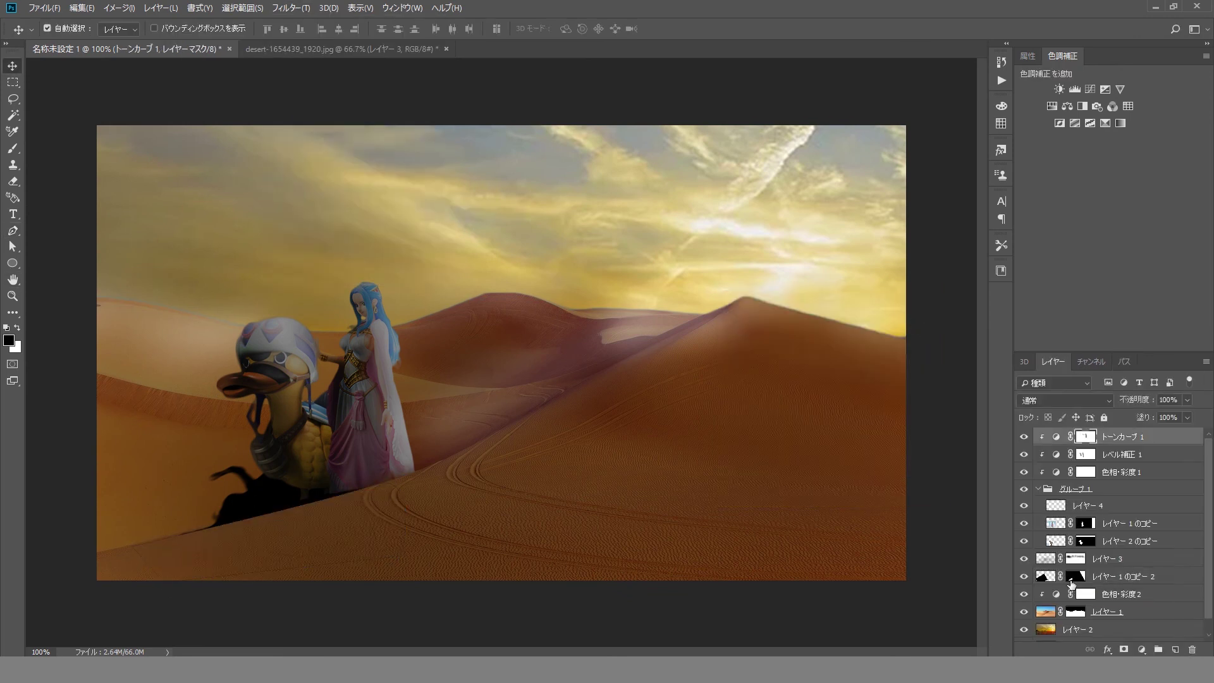
# Reapply the blur to the shadow mask for a softer edge
pyautogui.click(1076, 576)
pyautogui.press('b')
pyautogui.click(12, 65)
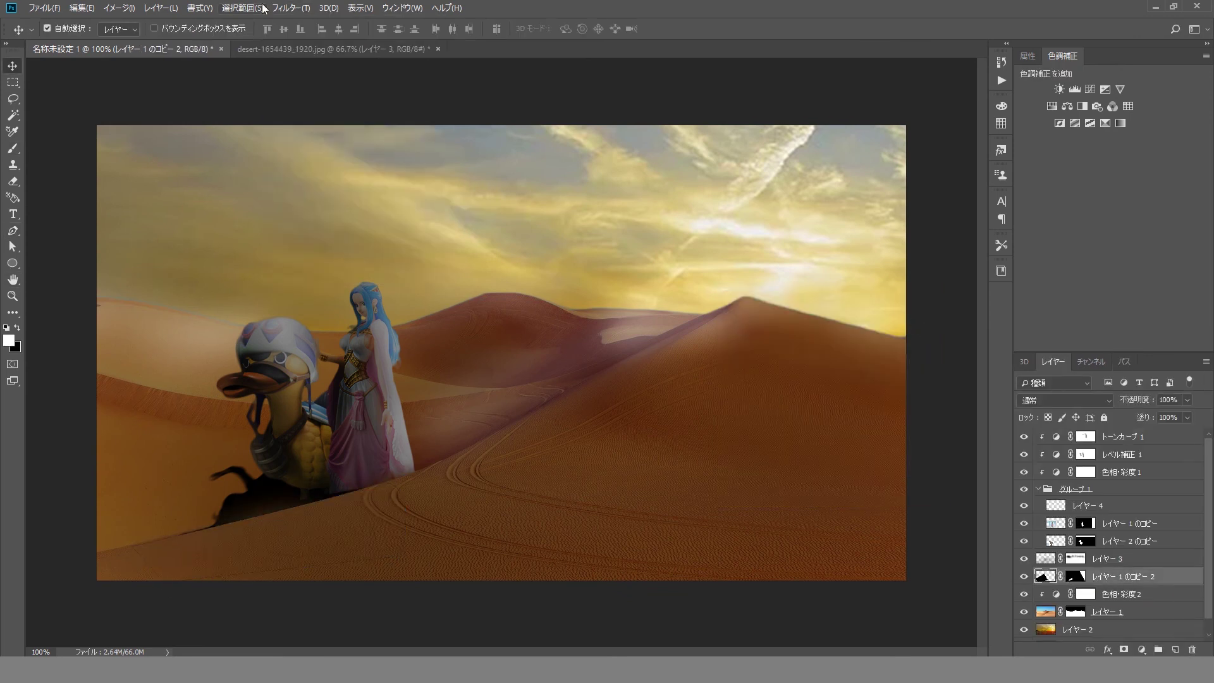
pyautogui.click(291, 7)
pyautogui.click(304, 21)
pyautogui.press('Return')
# Warp the shadow layer so it bends along the dune
pyautogui.keyDown('ctrl'); pyautogui.click(1046, 576); pyautogui.keyUp('ctrl')
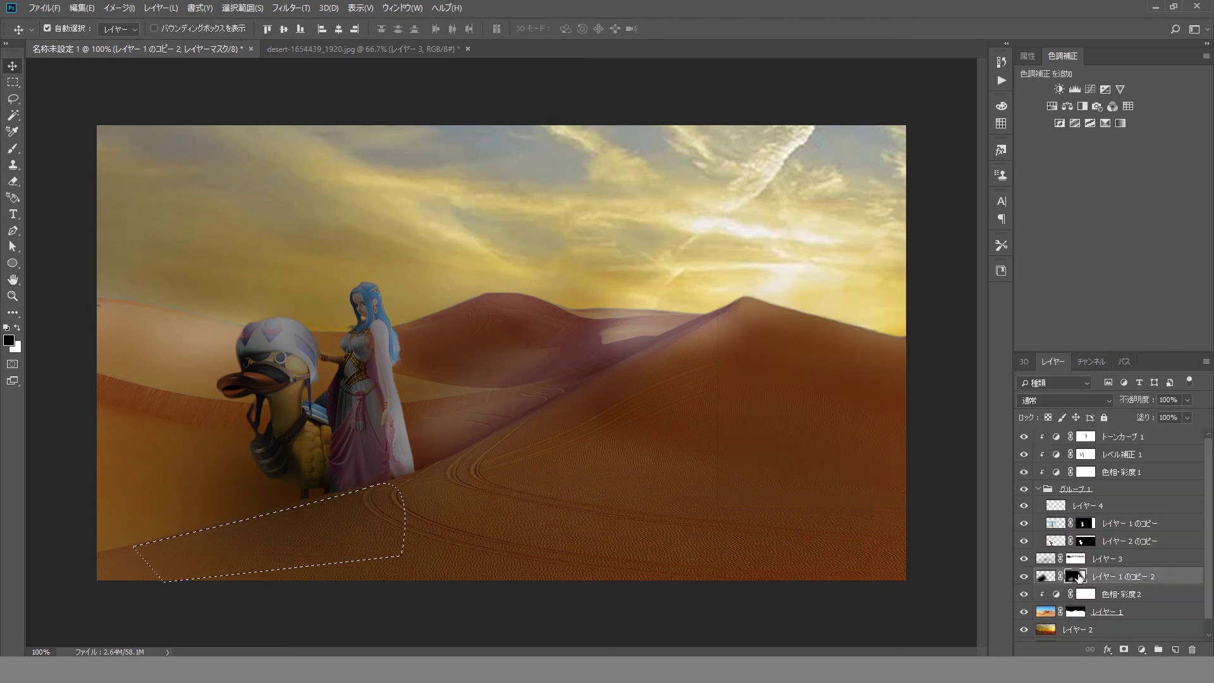
pyautogui.click(1050, 578)
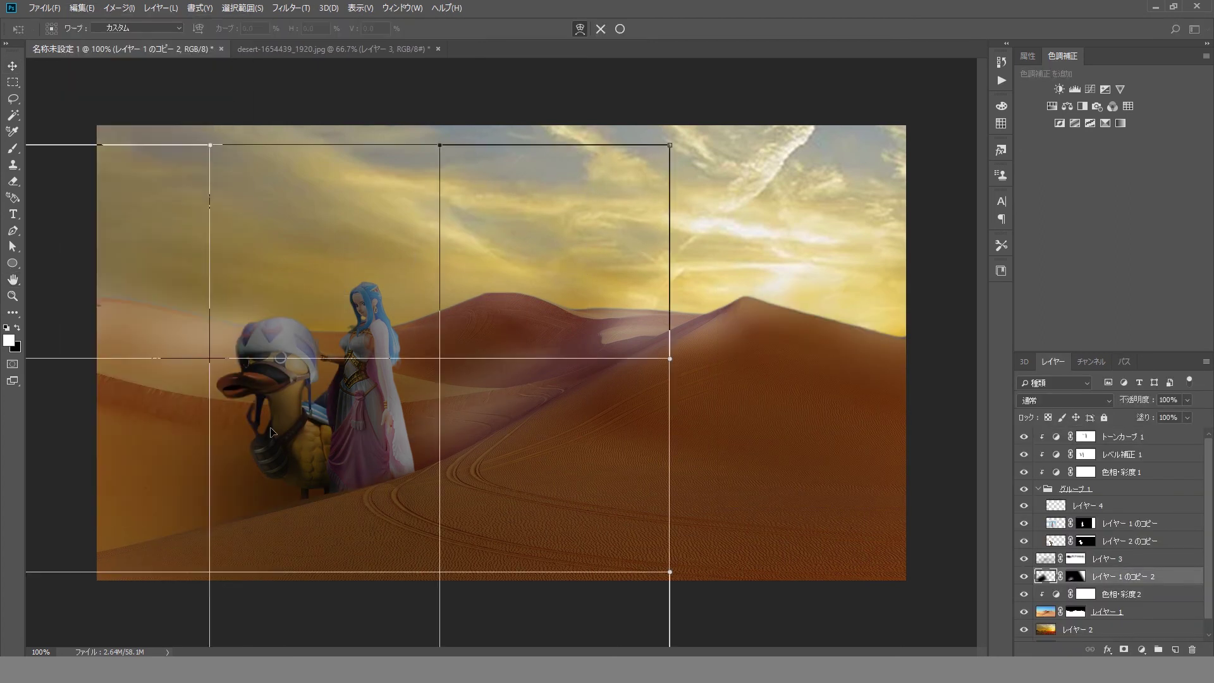
pyautogui.moveTo(206, 142); pyautogui.dragTo(231, 478)
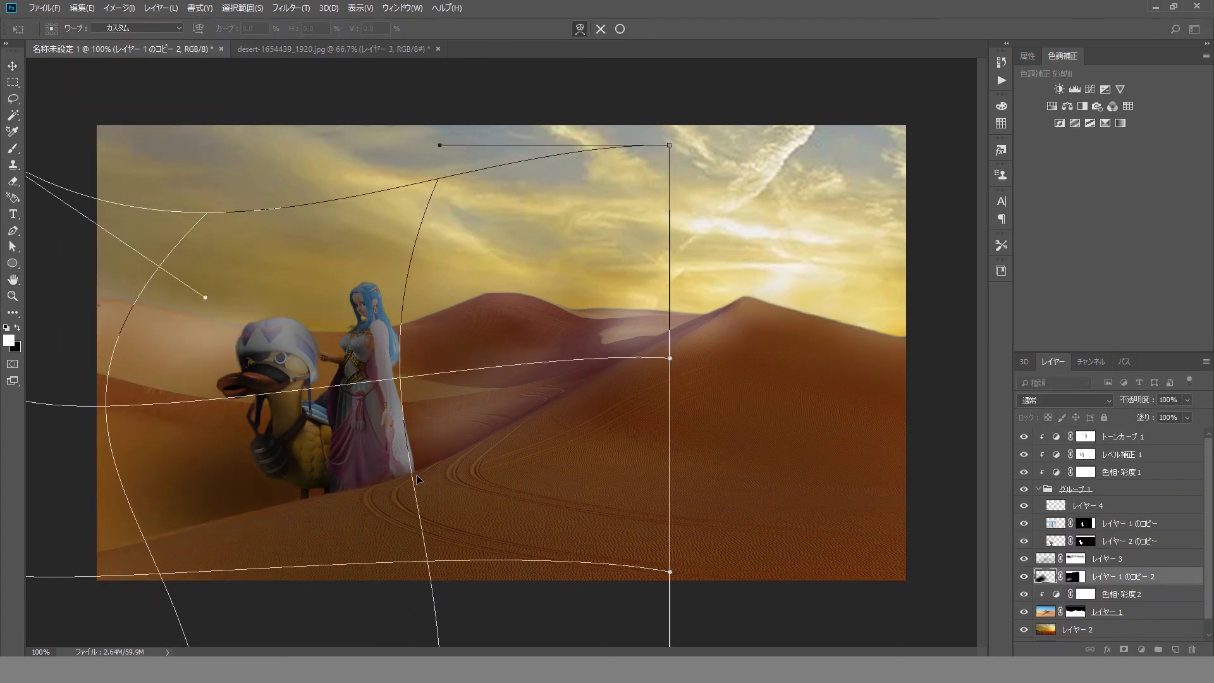
pyautogui.press('Return')
# Brush black onto the shadow mask, then select the topmost Curves layer
pyautogui.press('b')
pyautogui.hotkey('ctrl', '\\')
pyautogui.press('x')
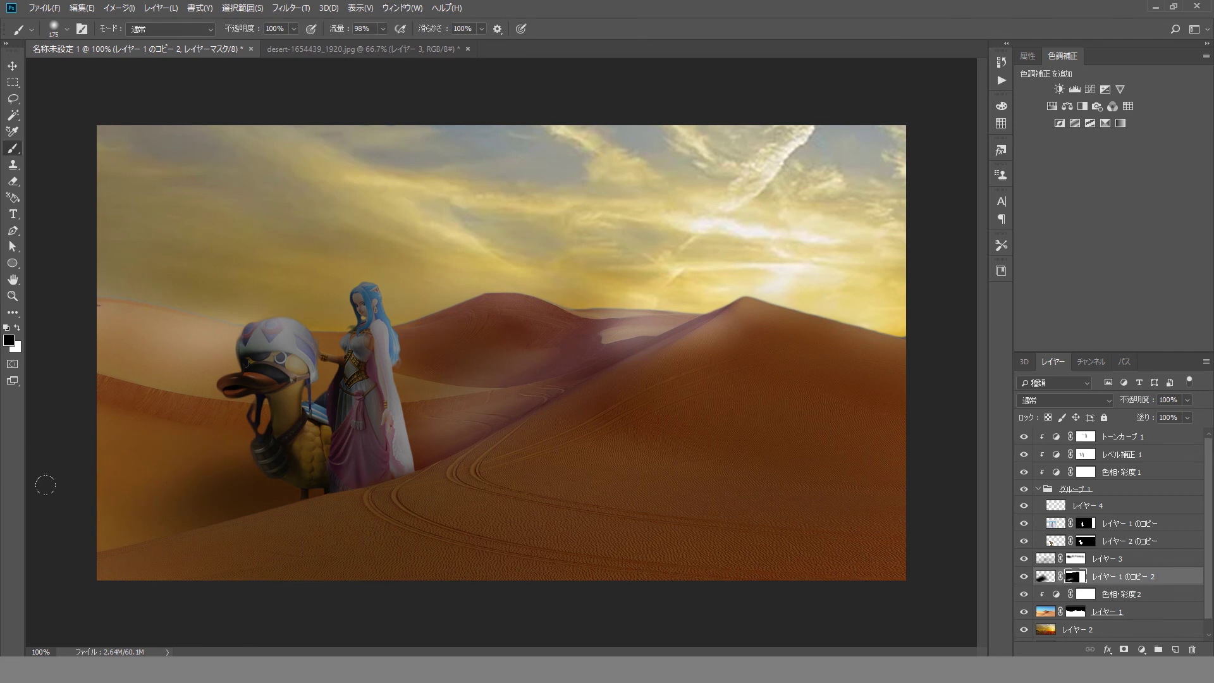
pyautogui.press('v')
pyautogui.click(373, 403)
# Add a golden yellow Solid Color fill layer, initially blended in Multiply
pyautogui.click(1142, 649)
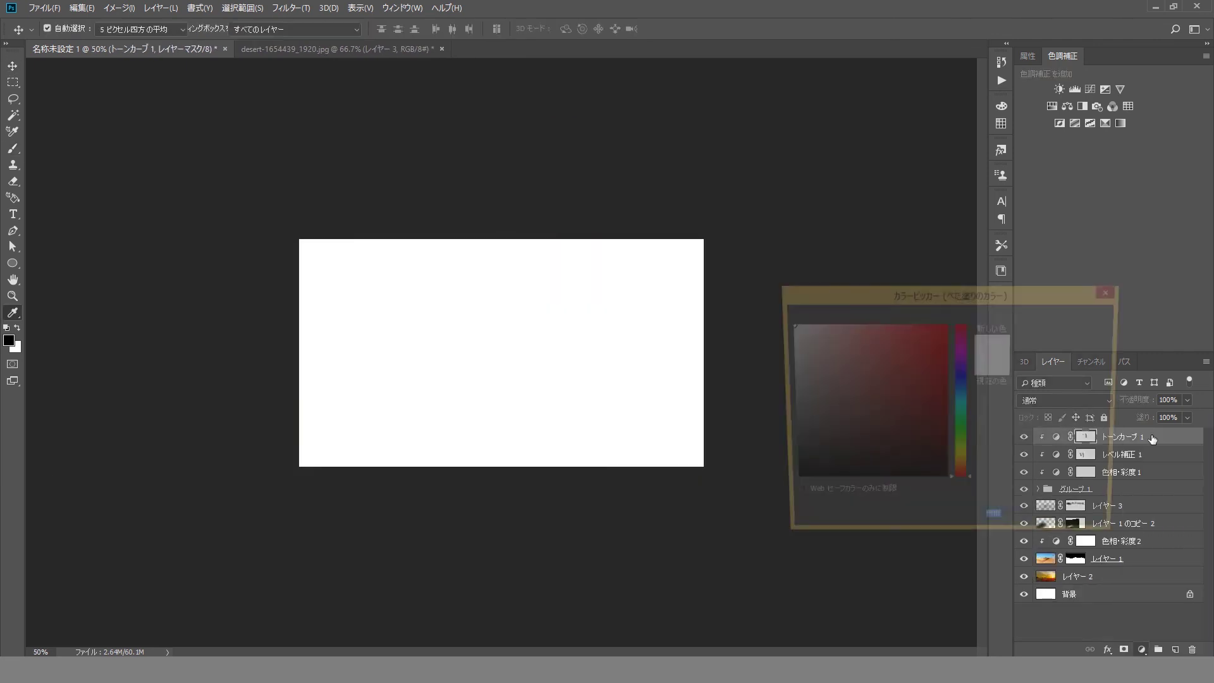
pyautogui.click(886, 355)
pyautogui.click(1070, 320)
pyautogui.click(1066, 400)
pyautogui.click(1027, 97)
# Compare blend modes, settle on Overlay at reduced opacity, and add an empty layer above
pyautogui.press('6')
pyautogui.press('9')
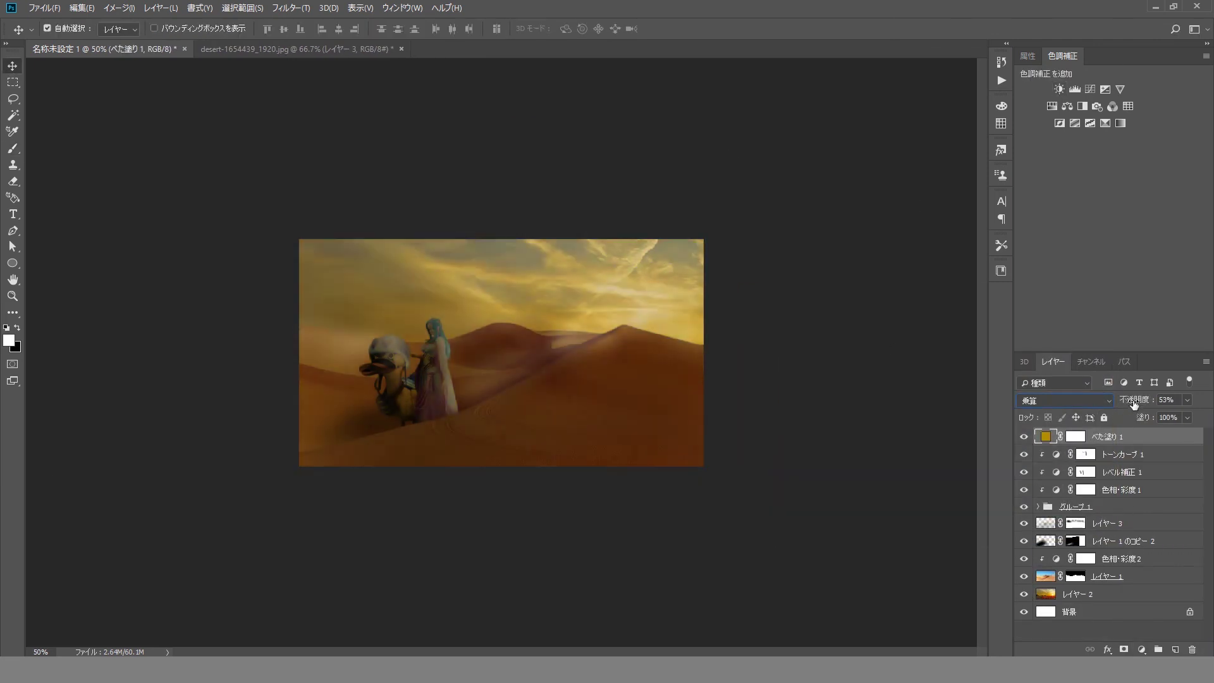
pyautogui.hotkey('ctrl', '1')
pyautogui.click(1066, 400)
pyautogui.click(1055, 183)
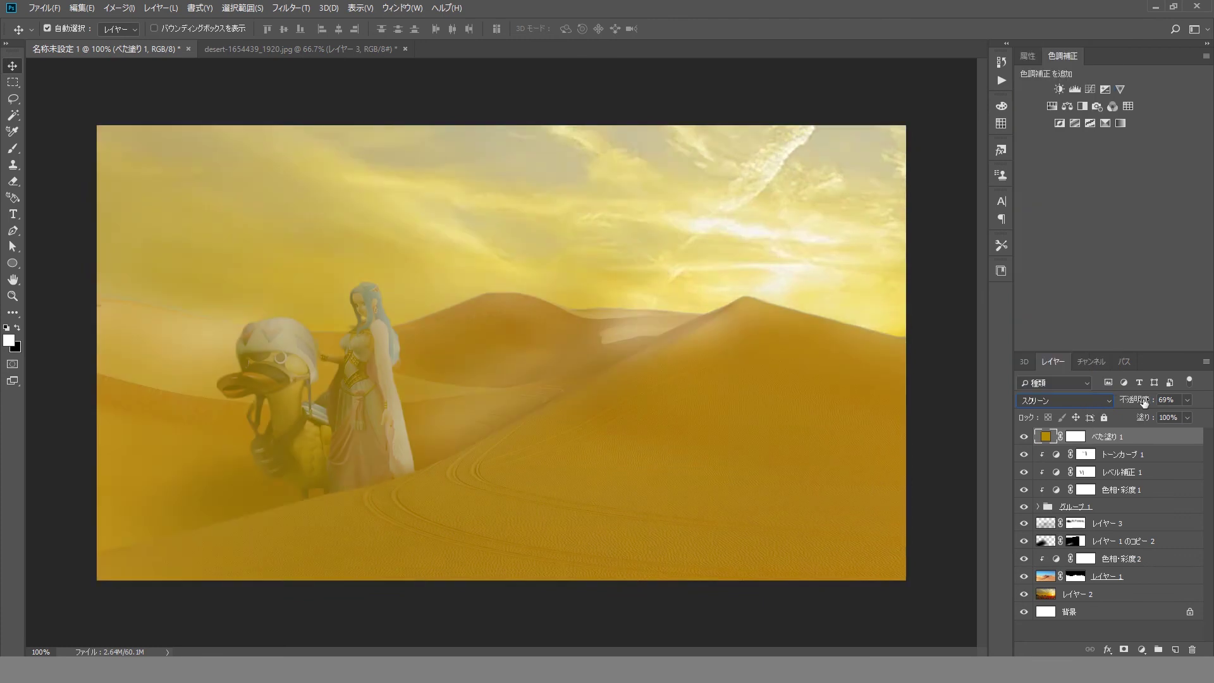
pyautogui.press('1')
pyautogui.press('8')
pyautogui.click(1066, 401)
pyautogui.click(1080, 216)
pyautogui.press('6')
pyautogui.press('1')
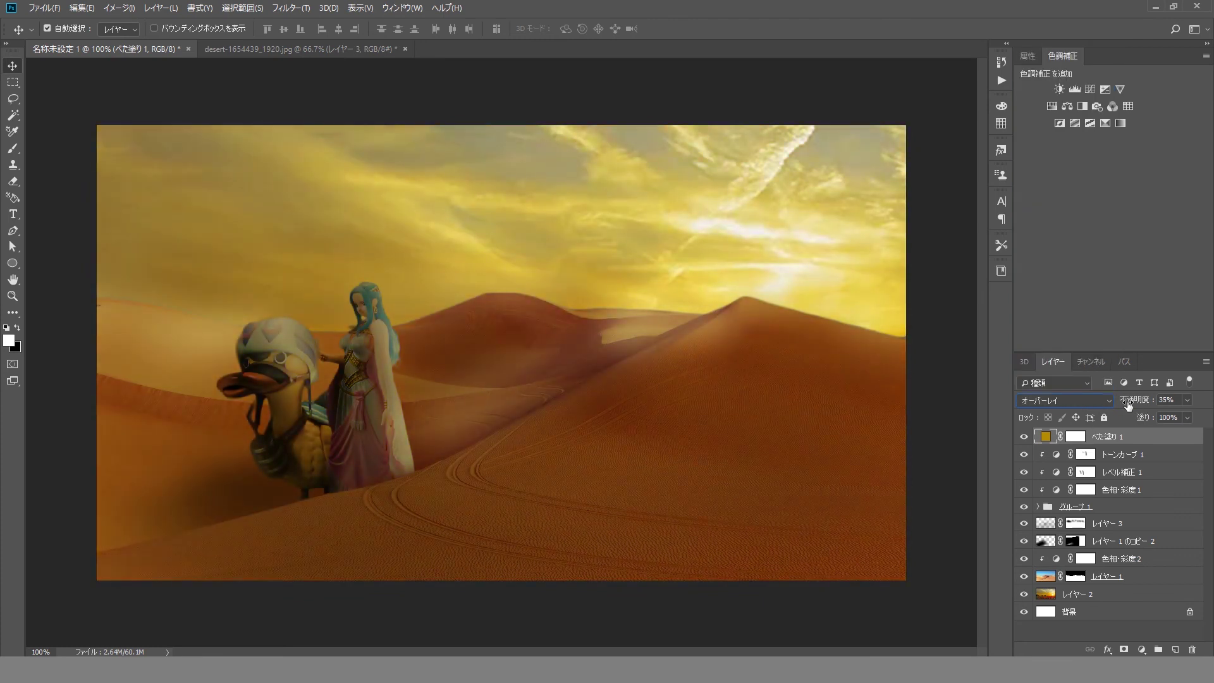
pyautogui.hotkey('ctrl', 'shift', 'alt', 'n')
# Set up a soft white brush with low flow and opacity, testing trial strokes
pyautogui.press('b')
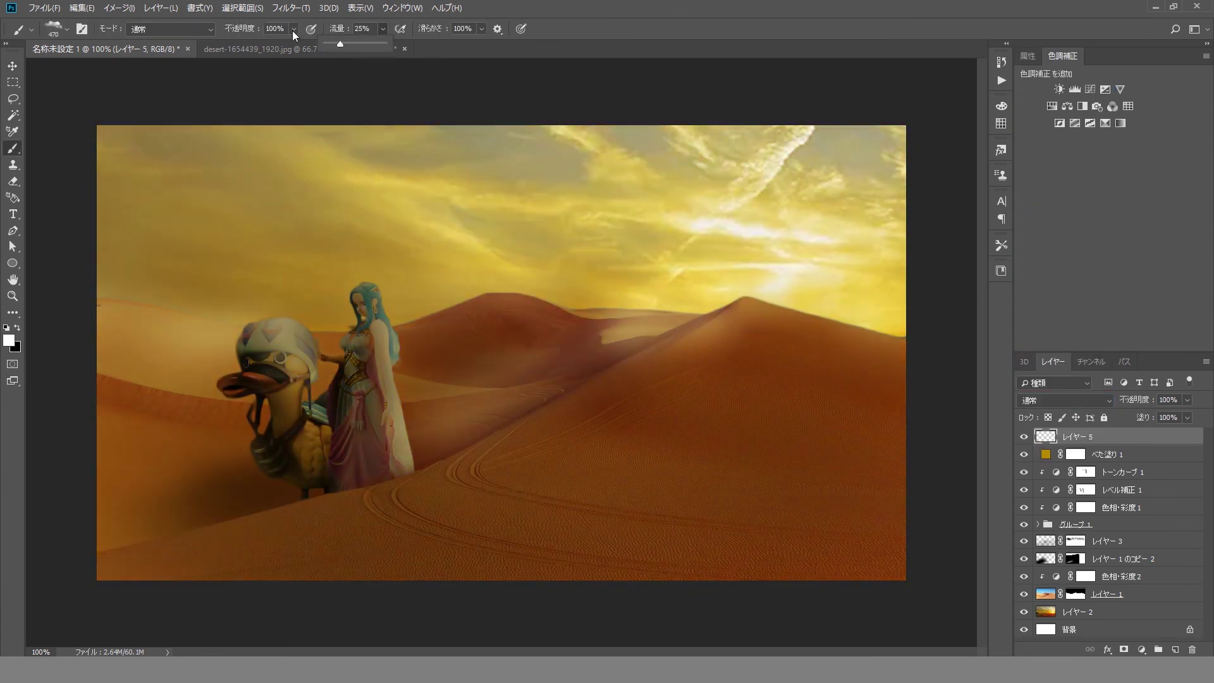
pyautogui.moveTo(354, 443); pyautogui.dragTo(468, 455)
pyautogui.hotkey('ctrl', 'z')
pyautogui.moveTo(158, 468); pyautogui.dragTo(278, 481)
pyautogui.hotkey('ctrl', 'z')
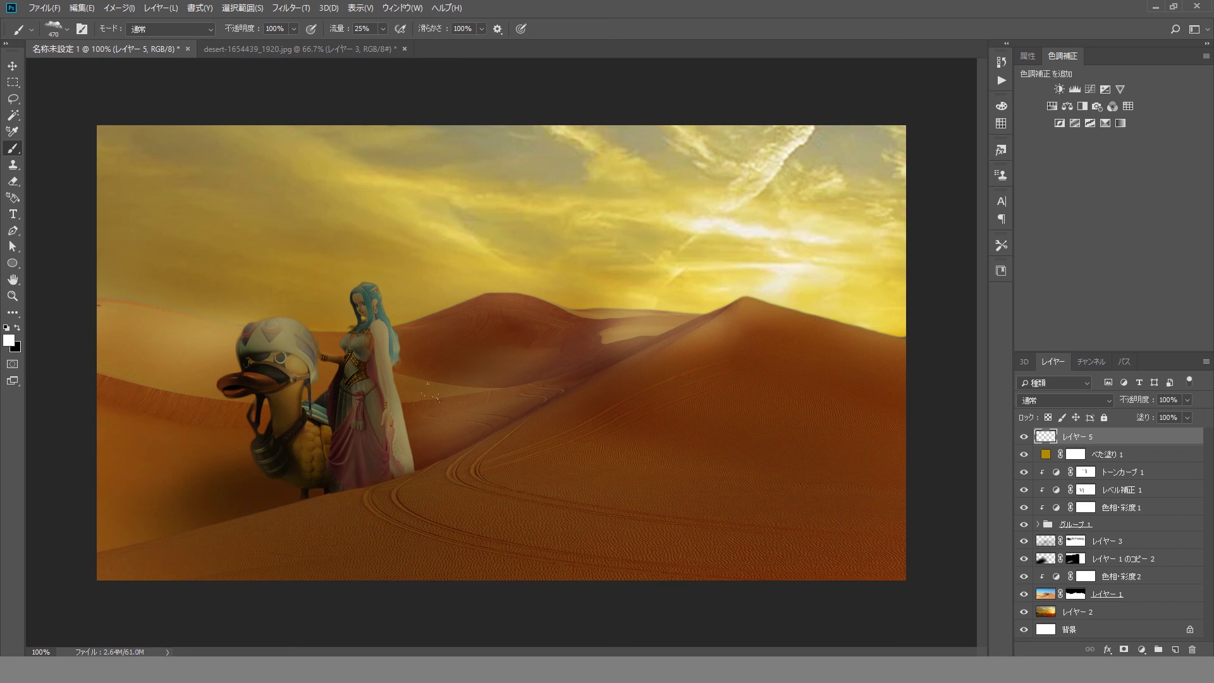
pyautogui.moveTo(191, 383)
pyautogui.mouseDown()
pyautogui.moveTo(285, 436)
pyautogui.moveTo(442, 468)
pyautogui.mouseUp()
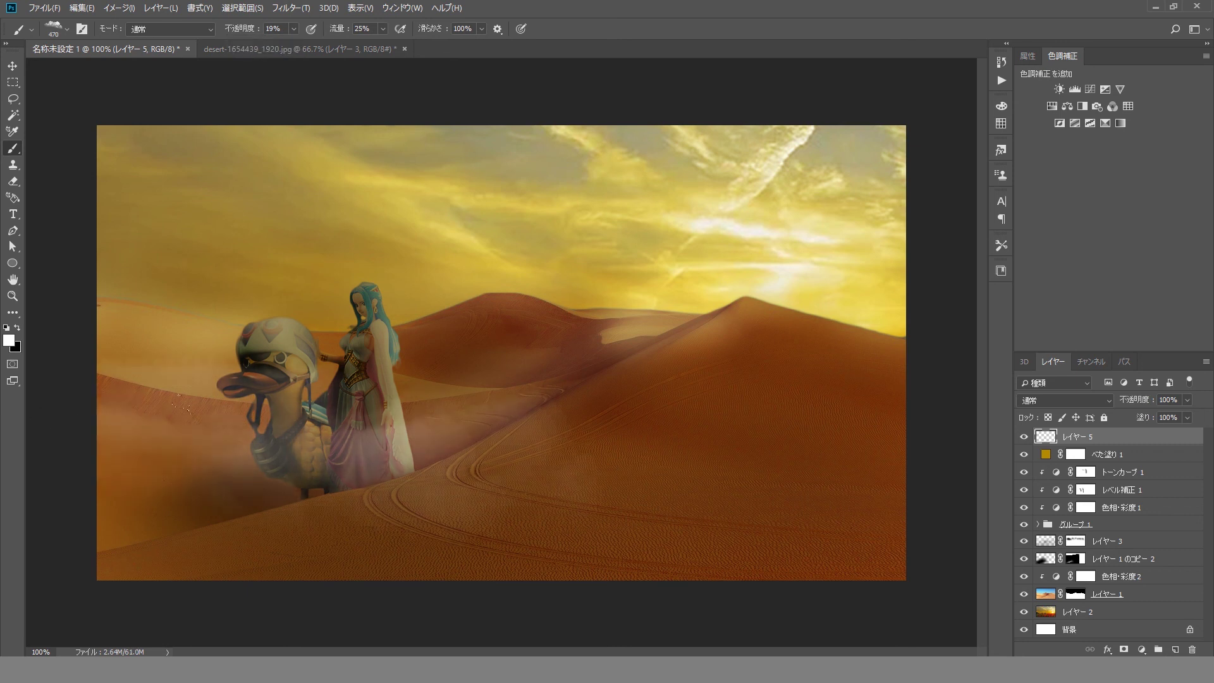
pyautogui.hotkey('ctrl', 'z')
pyautogui.hotkey('ctrl', 'z')
# Paint white fog over the figures' lower bodies, the left dunes and the central slope
pyautogui.moveTo(380, 376); pyautogui.dragTo(339, 377)
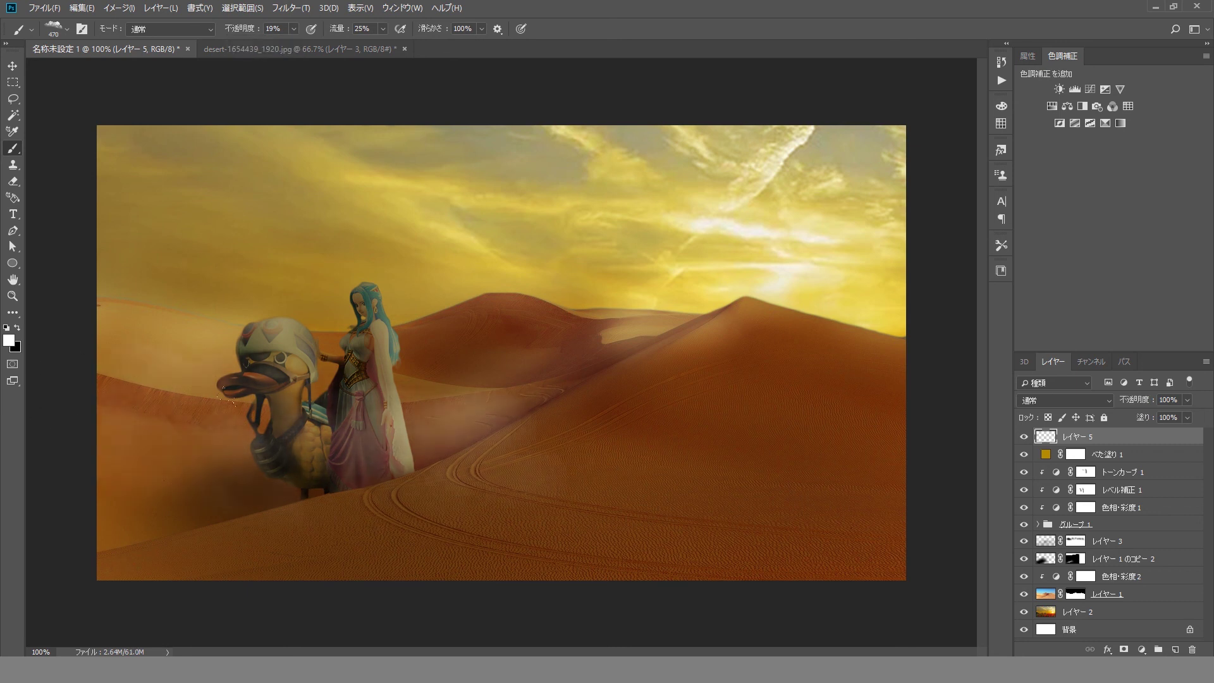
pyautogui.moveTo(351, 427); pyautogui.dragTo(456, 461)
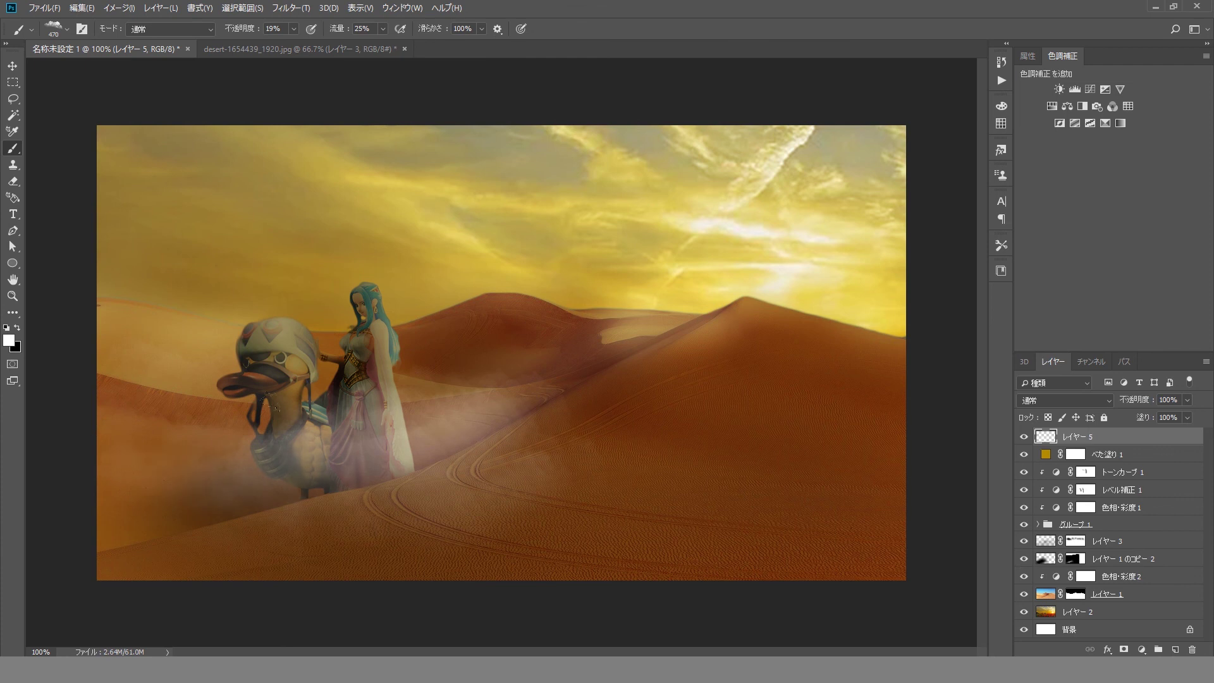
pyautogui.moveTo(304, 456)
pyautogui.mouseDown()
pyautogui.moveTo(158, 481)
pyautogui.moveTo(380, 405)
pyautogui.mouseUp()
pyautogui.moveTo(493, 392); pyautogui.dragTo(695, 525)
pyautogui.moveTo(430, 506); pyautogui.dragTo(126, 480)
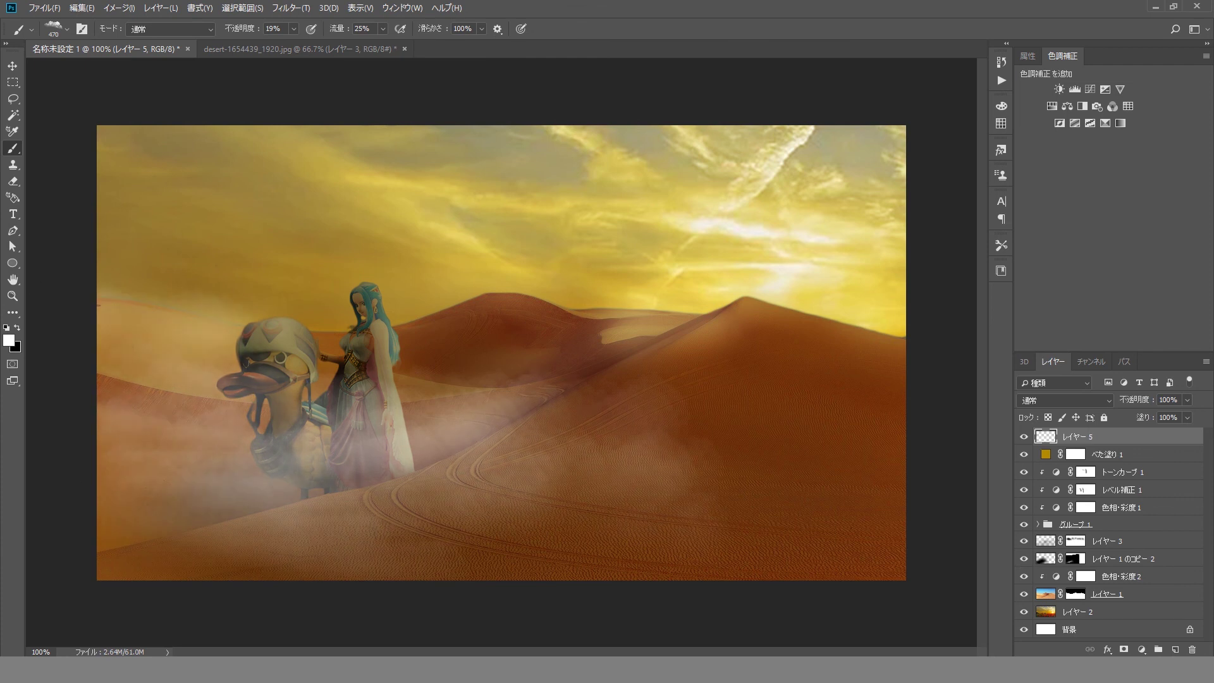
pyautogui.moveTo(253, 417); pyautogui.dragTo(101, 303)
pyautogui.moveTo(525, 392); pyautogui.dragTo(329, 418)
pyautogui.moveTo(721, 342); pyautogui.dragTo(476, 436)
# Apply Motion Blur to the fog twice, then select the desert background layer
pyautogui.click(291, 8)
pyautogui.moveTo(351, 199)
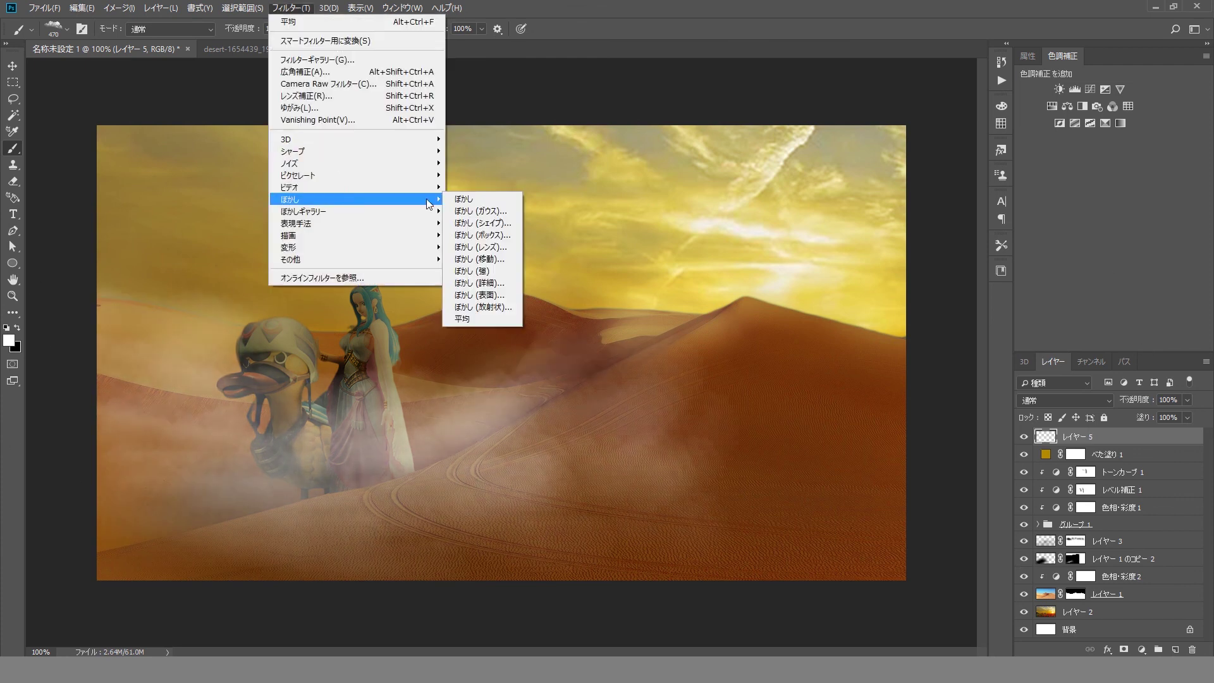
pyautogui.click(502, 264)
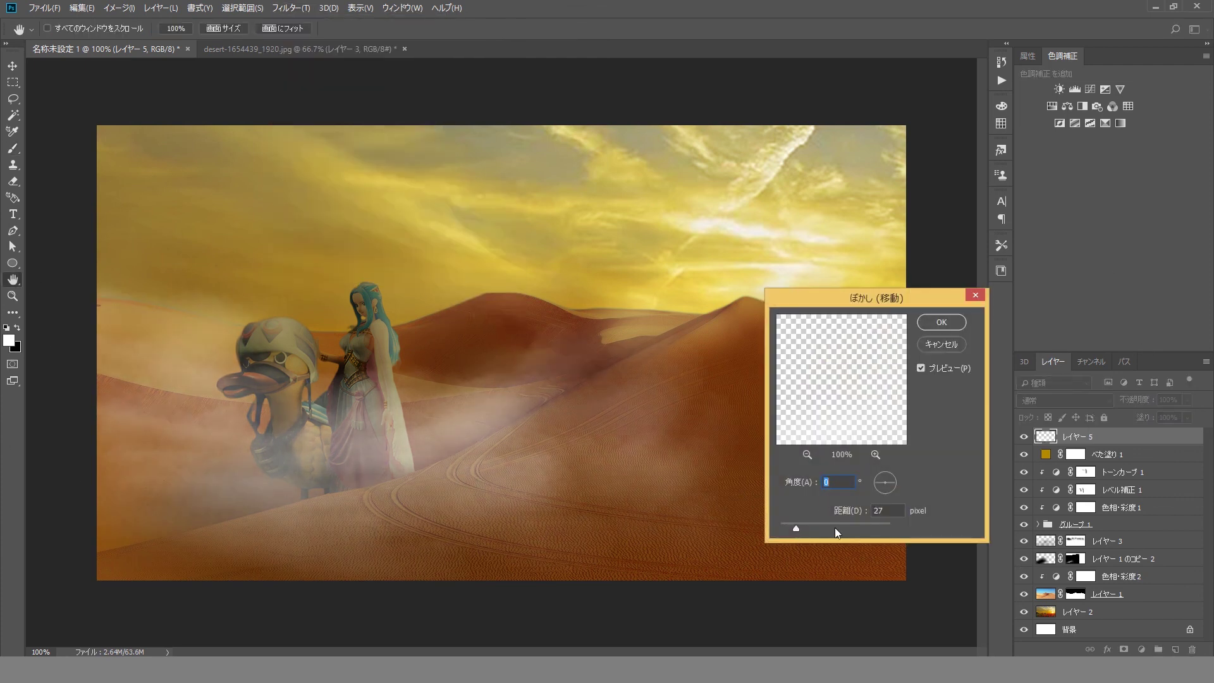
pyautogui.moveTo(835, 527); pyautogui.dragTo(821, 533)
pyautogui.click(942, 323)
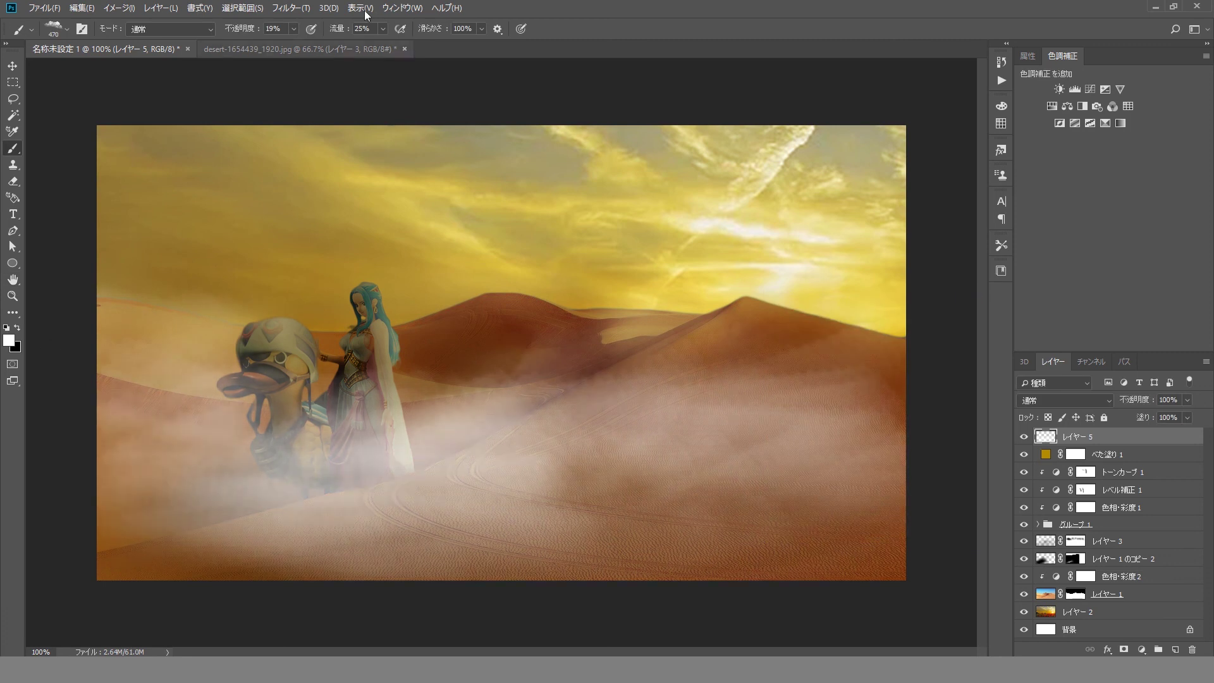
pyautogui.hotkey('ctrl', 'alt', 'f')
pyautogui.moveTo(811, 527)
pyautogui.mouseDown()
pyautogui.moveTo(836, 527)
pyautogui.moveTo(791, 527)
pyautogui.mouseUp()
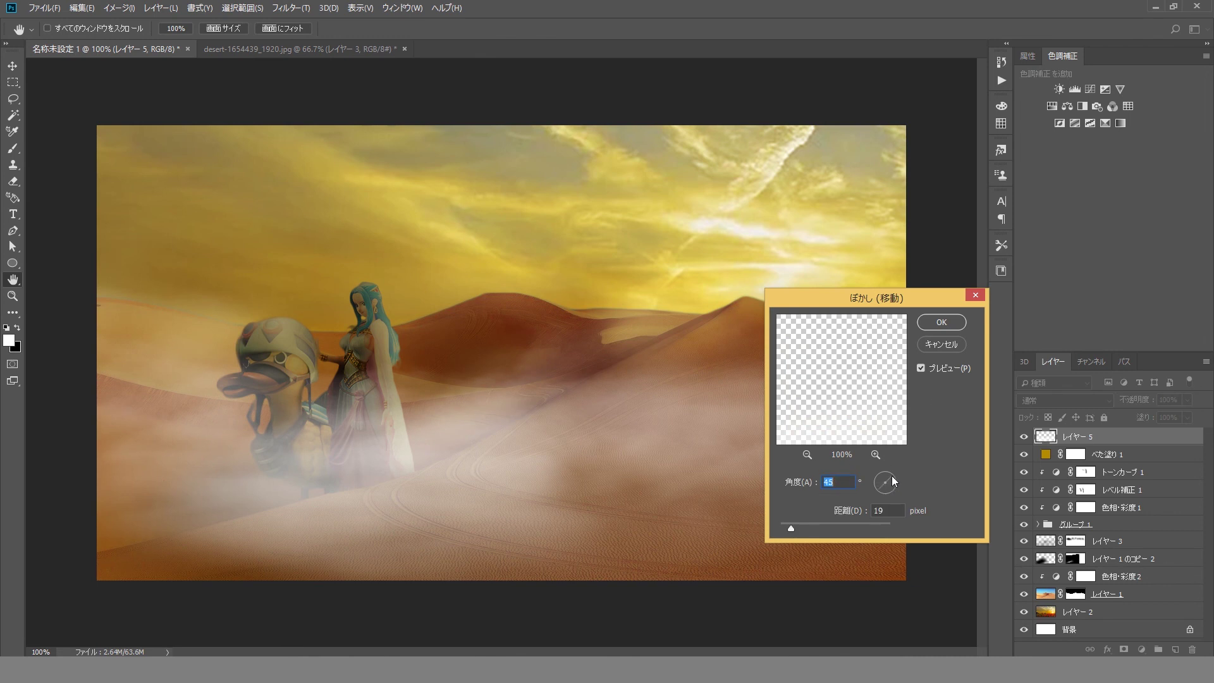
pyautogui.click(939, 324)
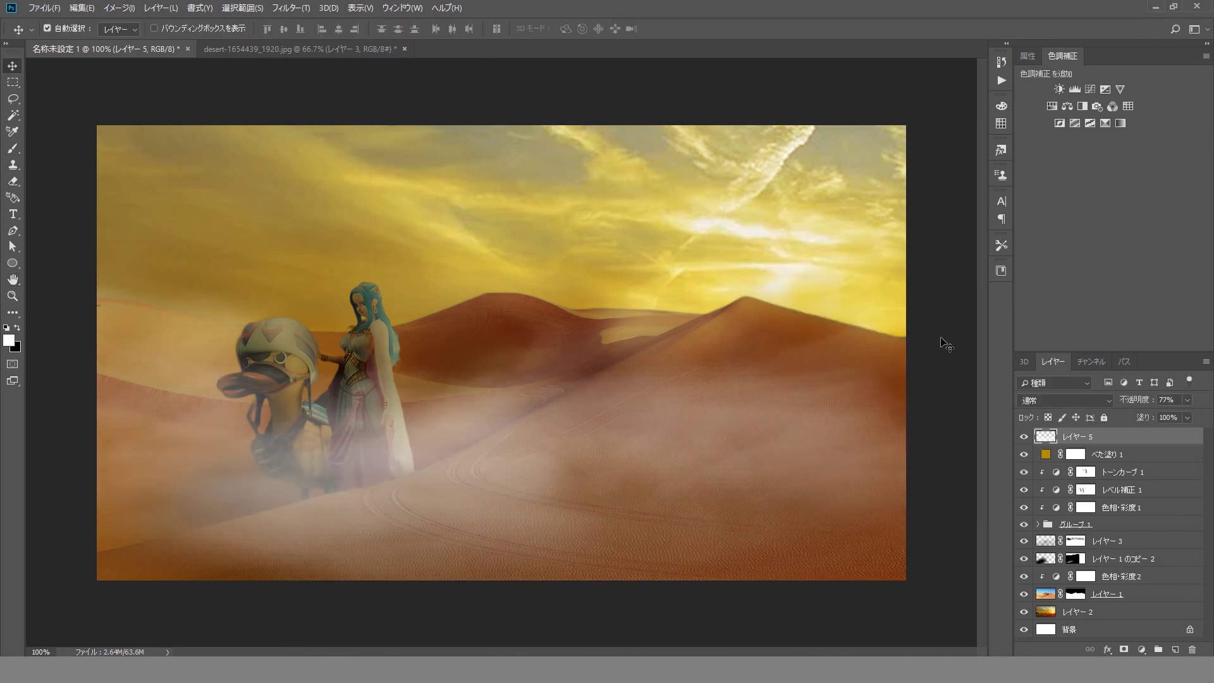
pyautogui.hotkey('alt', '[')
pyautogui.click(1111, 615)
# Apply Surface Blur to the desert layer with radius 20 and threshold 31
pyautogui.click(256, 7)
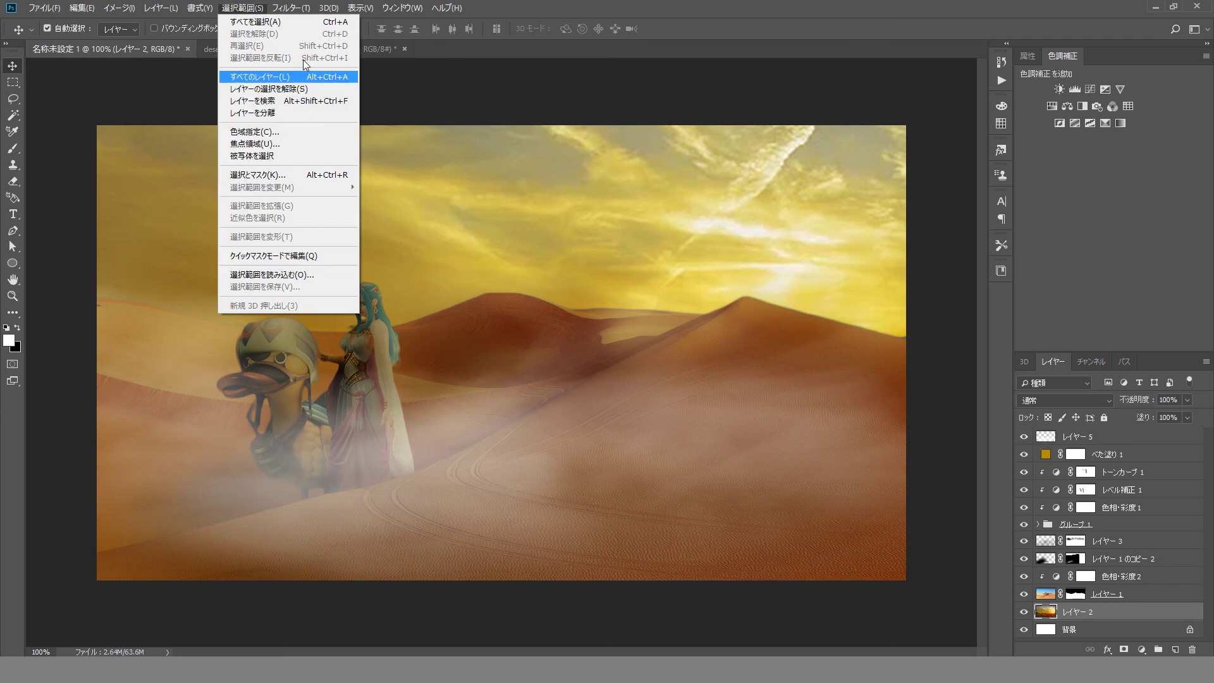
pyautogui.click(480, 295)
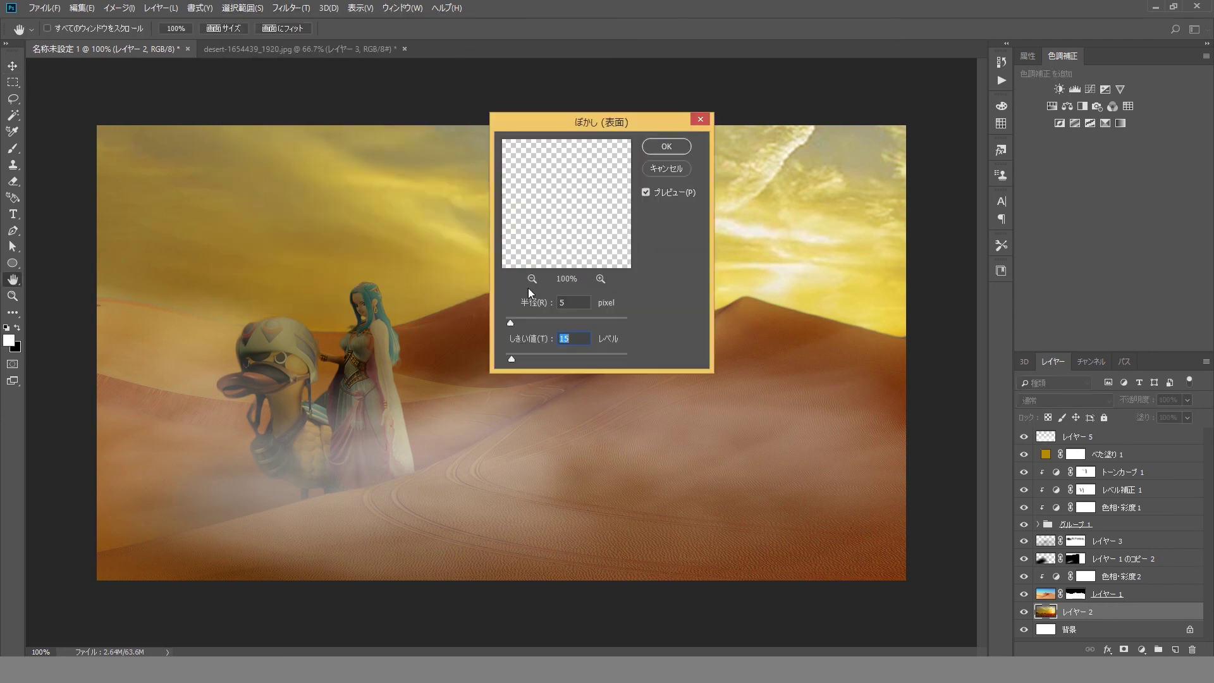
pyautogui.moveTo(570, 119); pyautogui.dragTo(789, 362)
pyautogui.moveTo(726, 552)
pyautogui.mouseDown()
pyautogui.moveTo(750, 552)
pyautogui.moveTo(735, 589)
pyautogui.moveTo(760, 552)
pyautogui.mouseUp()
pyautogui.click(747, 508)
pyautogui.click(881, 376)
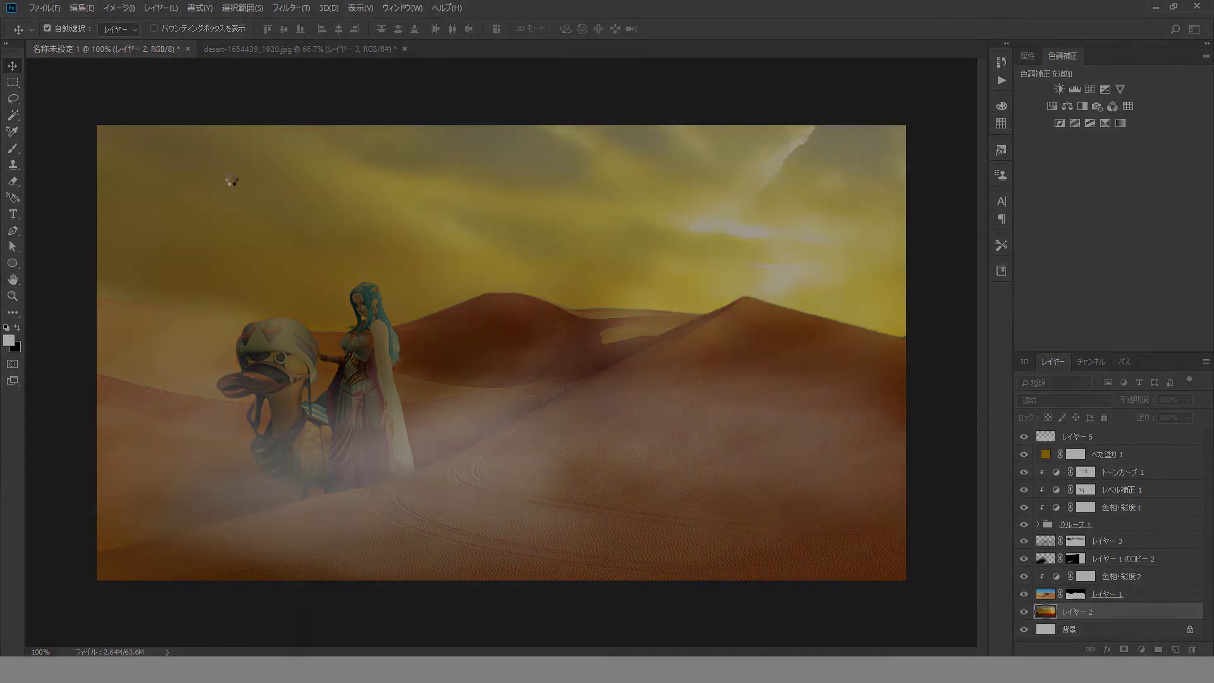